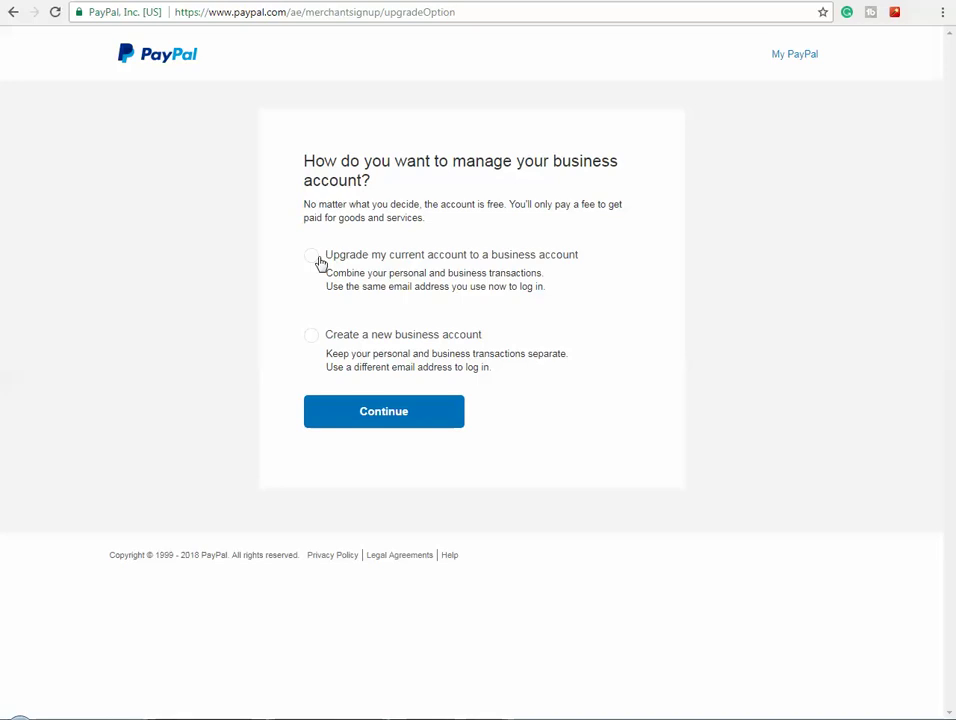
- Choose to upgrade the current account to a business account and continue to the upgrade form
click(314, 258)
click(392, 411)
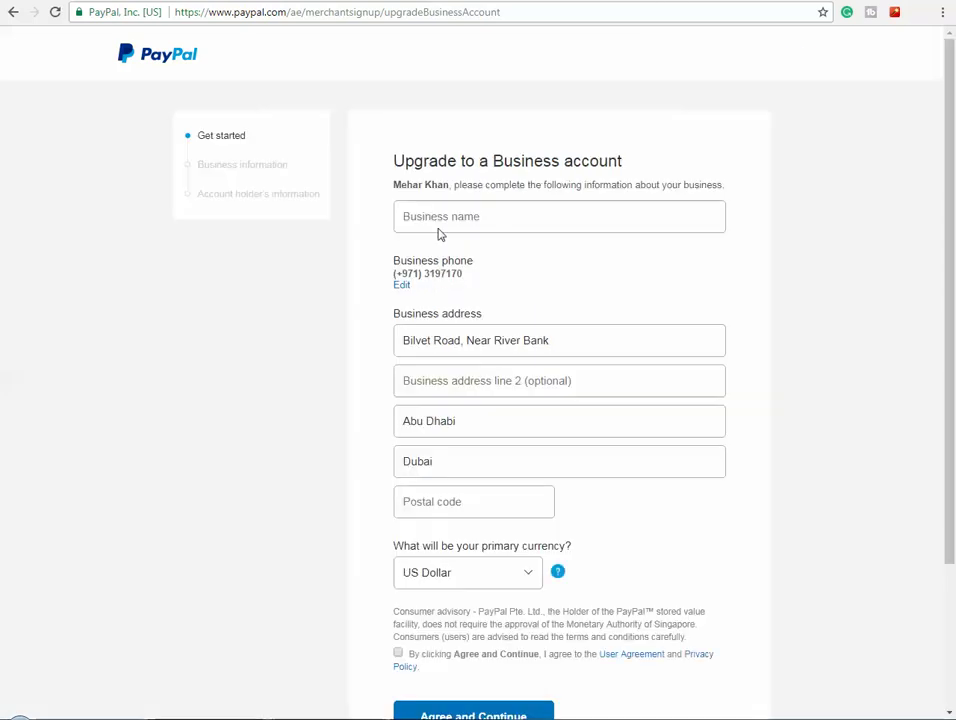
click(411, 499)
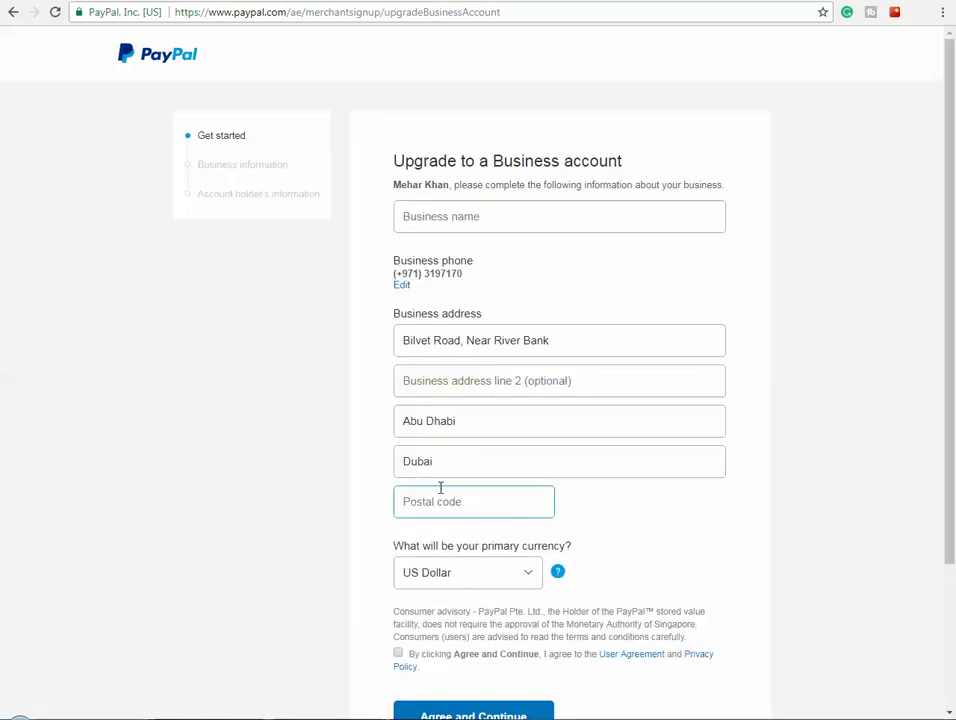
- Enter 'Coits Group' as the business name
click(445, 218)
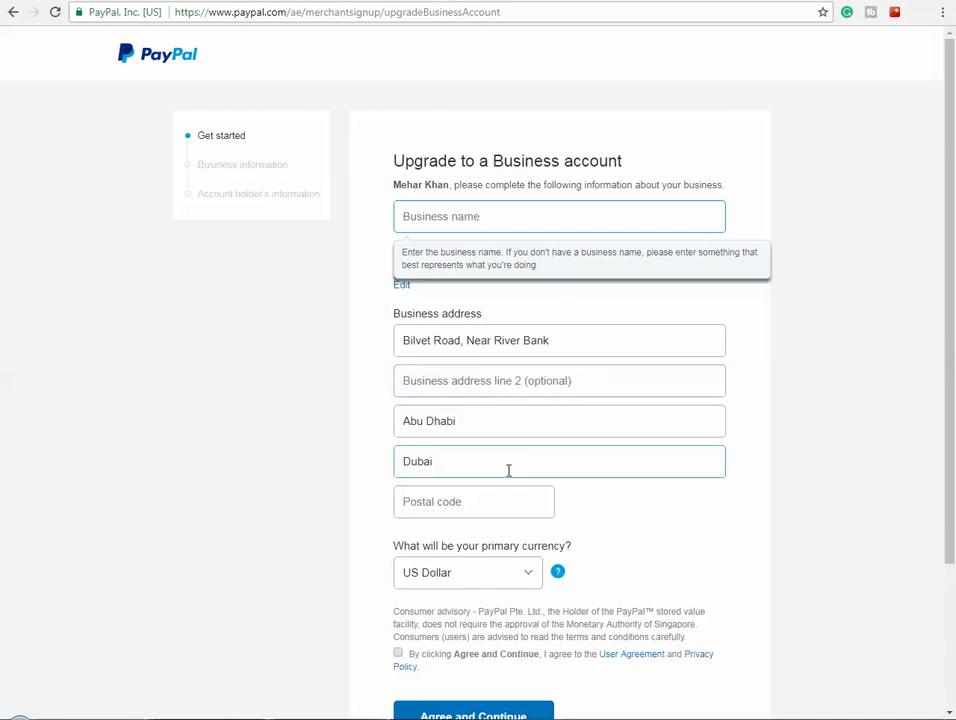
click(466, 218)
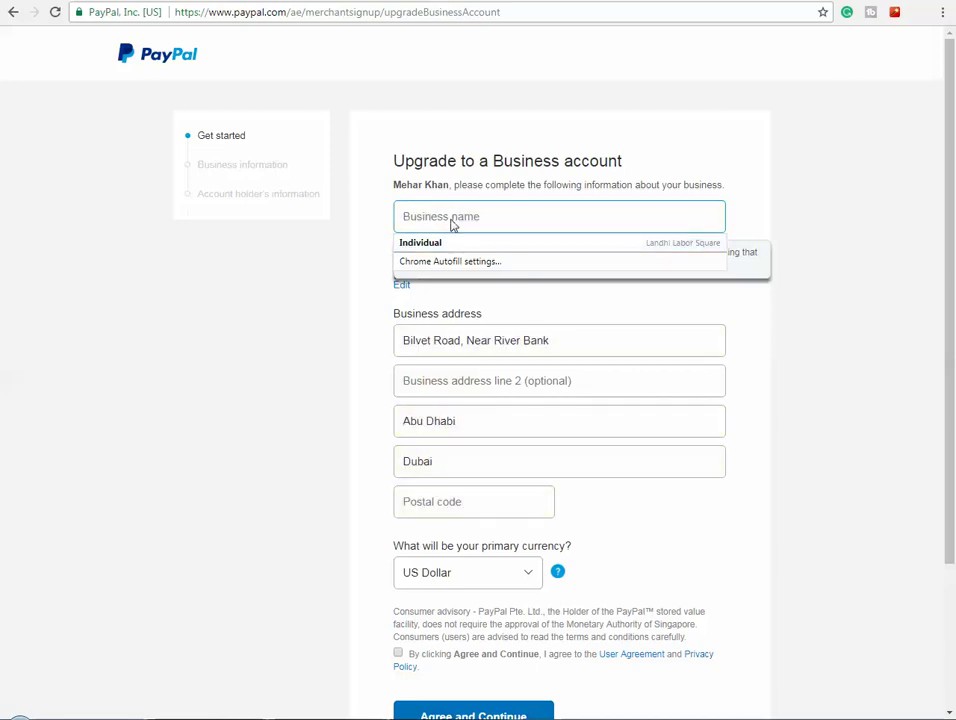
click(451, 219)
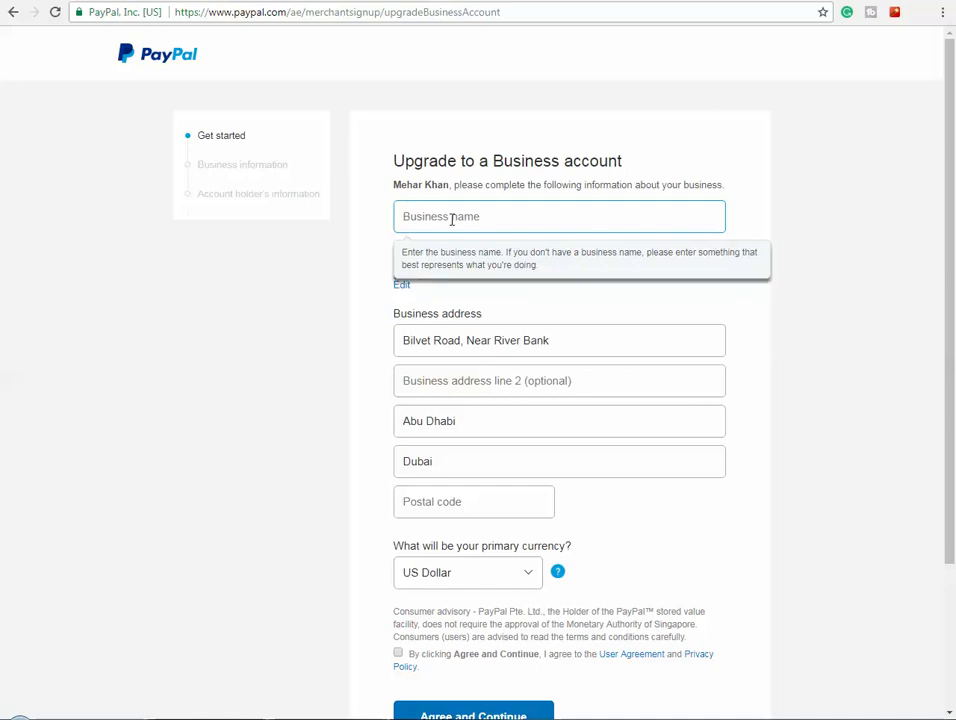
text(Coits)
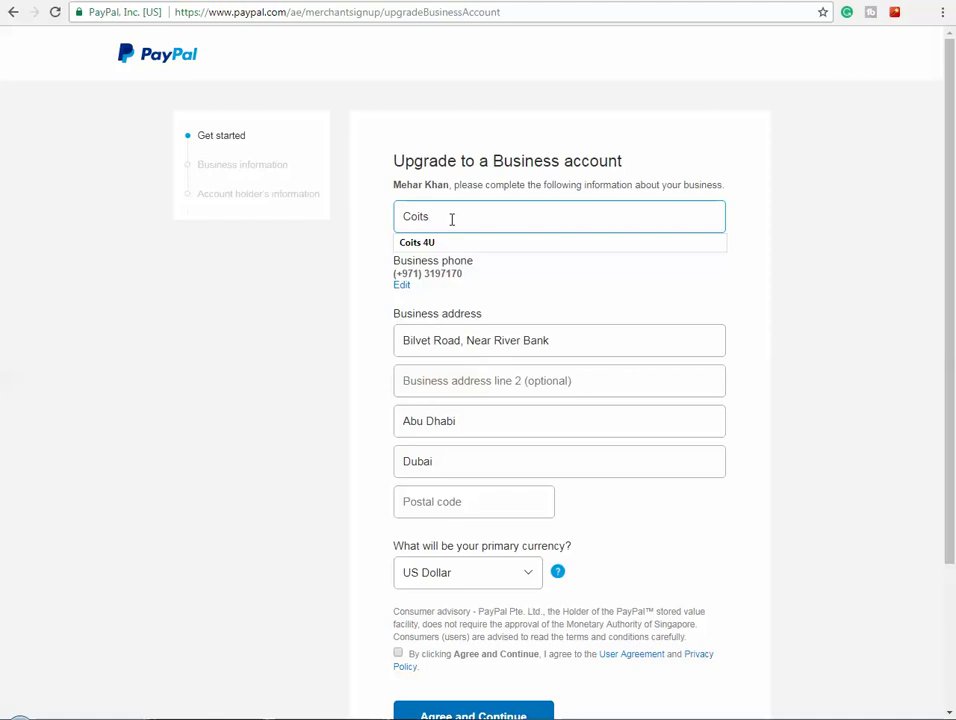
key(Down)
text(Gr)
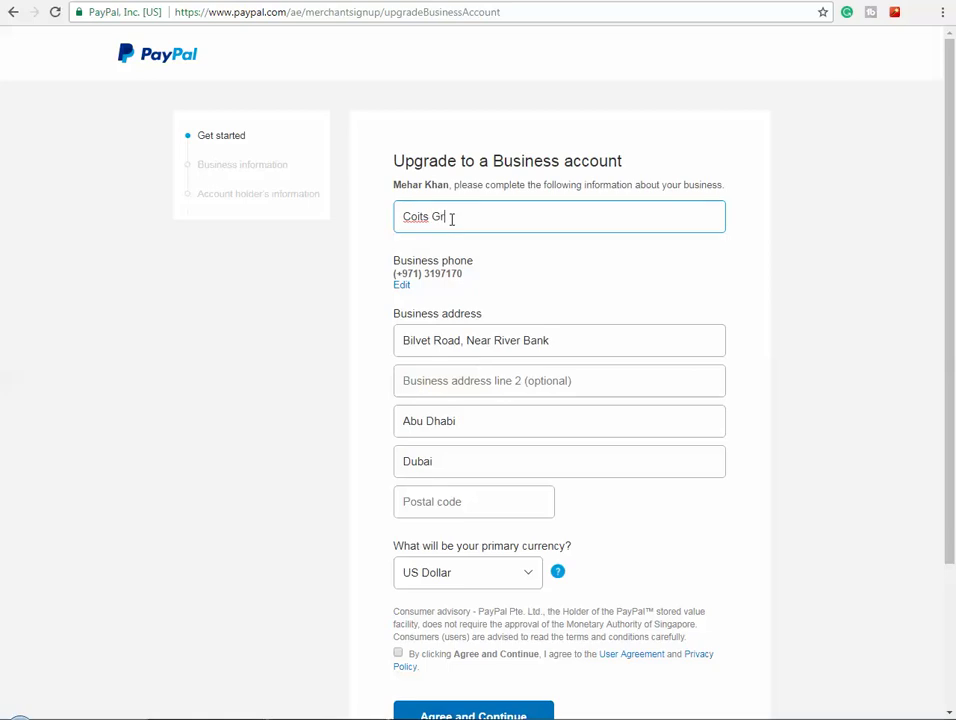
text(oup)
- Keep US Dollar as the primary currency
scroll(561, 294, down, 1)
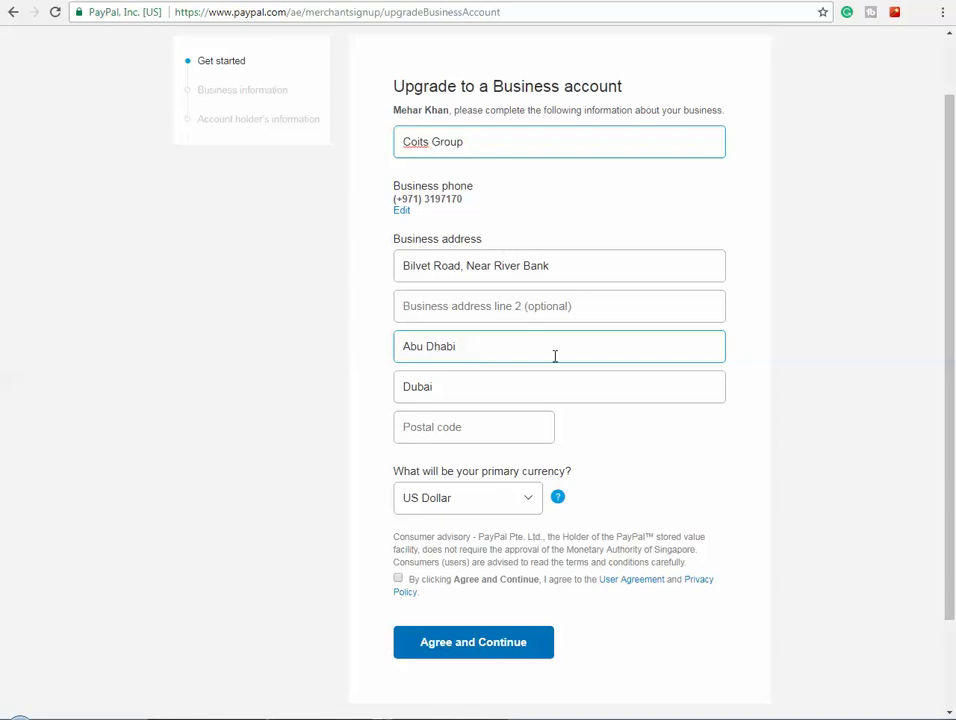
scroll(561, 393, down, 1)
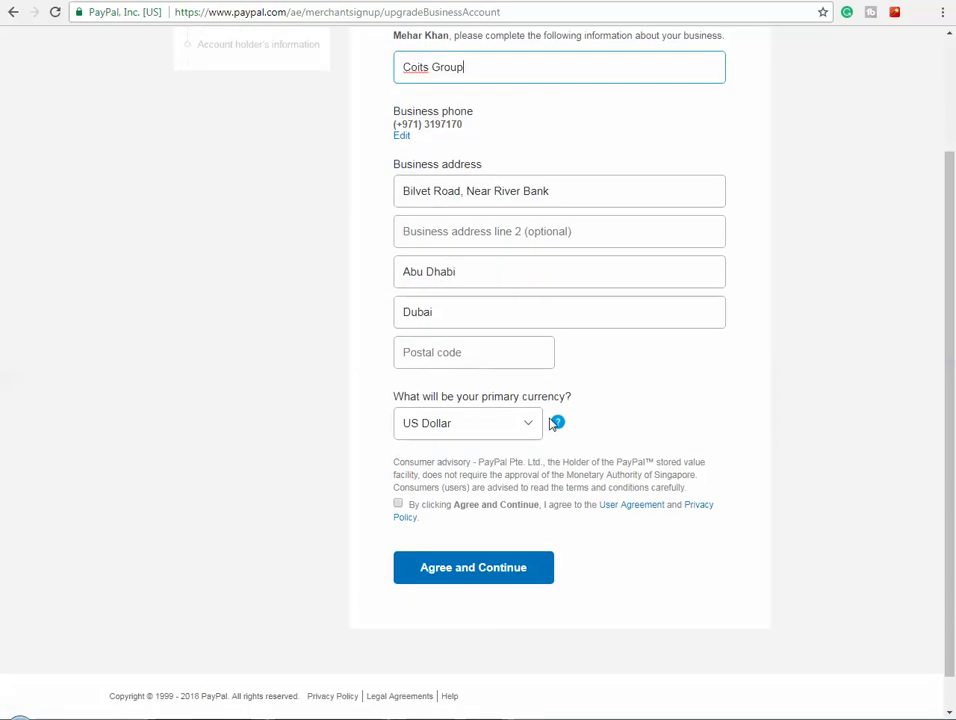
click(511, 426)
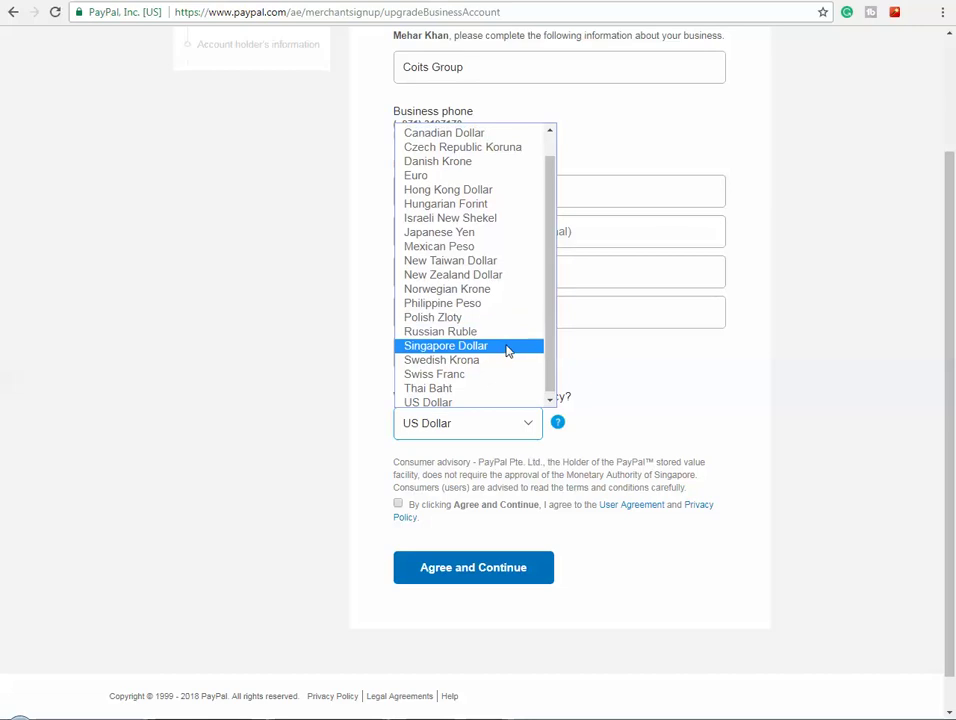
scroll(508, 349, up, 1)
scroll(508, 342, down, 1)
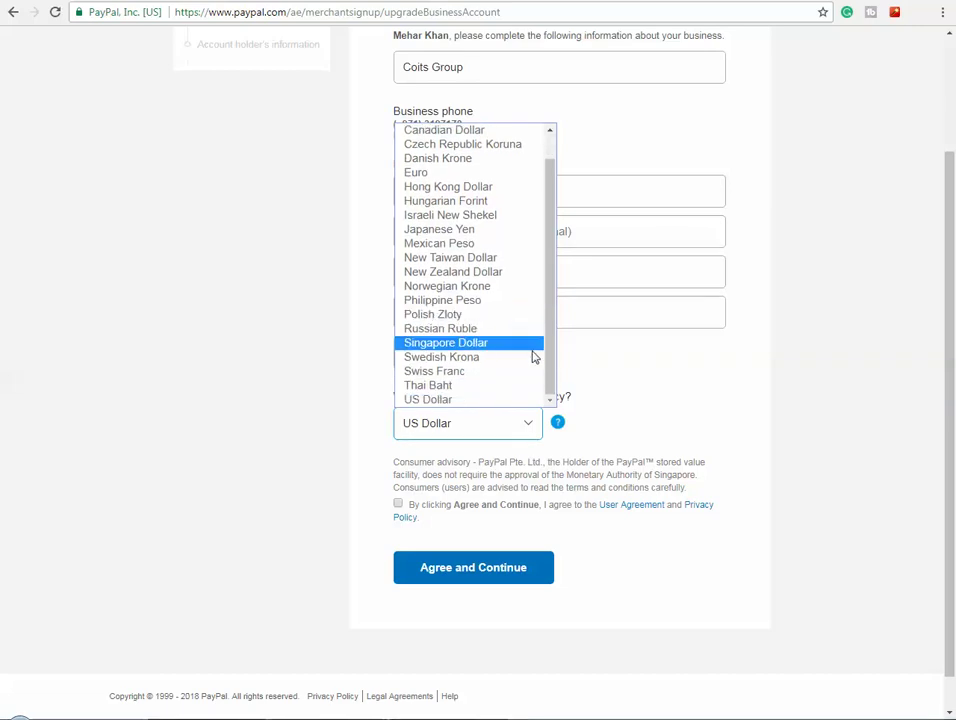
click(540, 406)
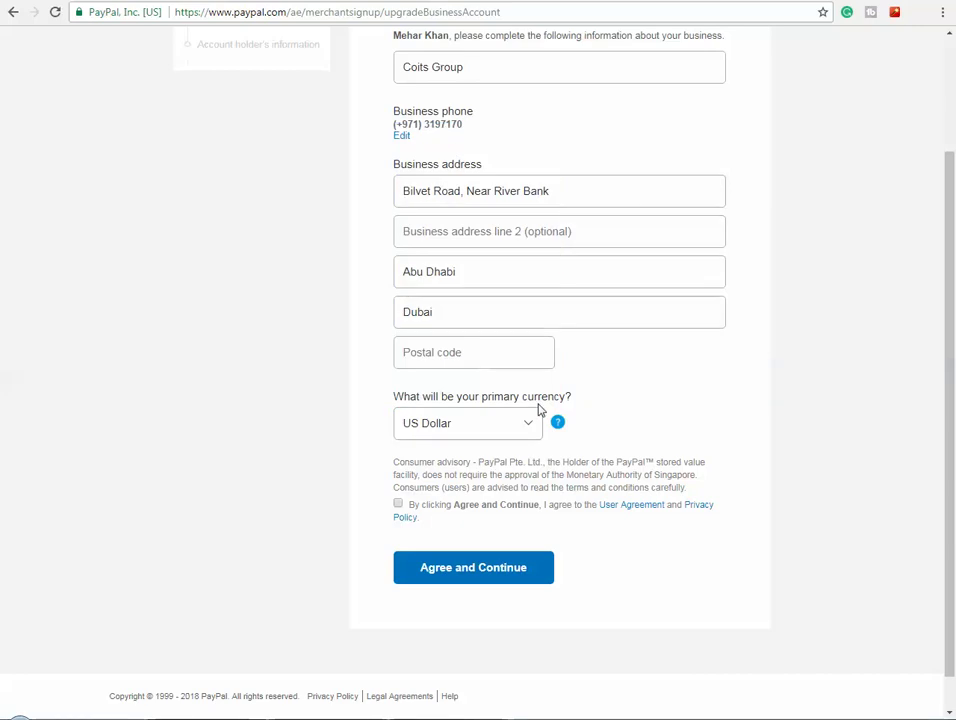
- Accept the user agreement and privacy policy and submit the business details
click(484, 359)
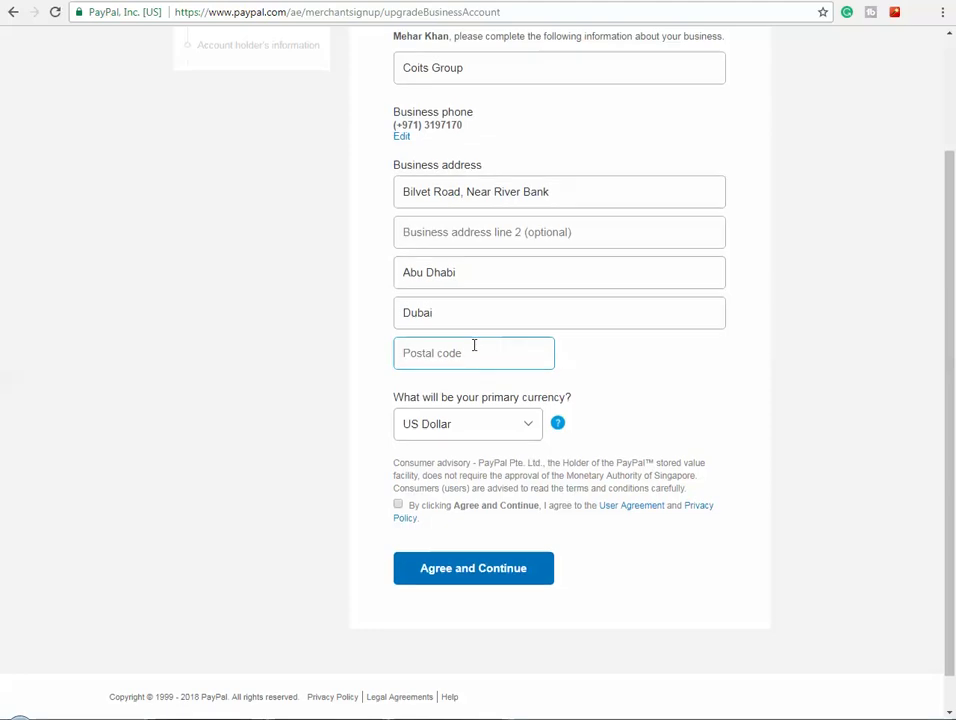
scroll(472, 342, up, 3)
click(192, 143)
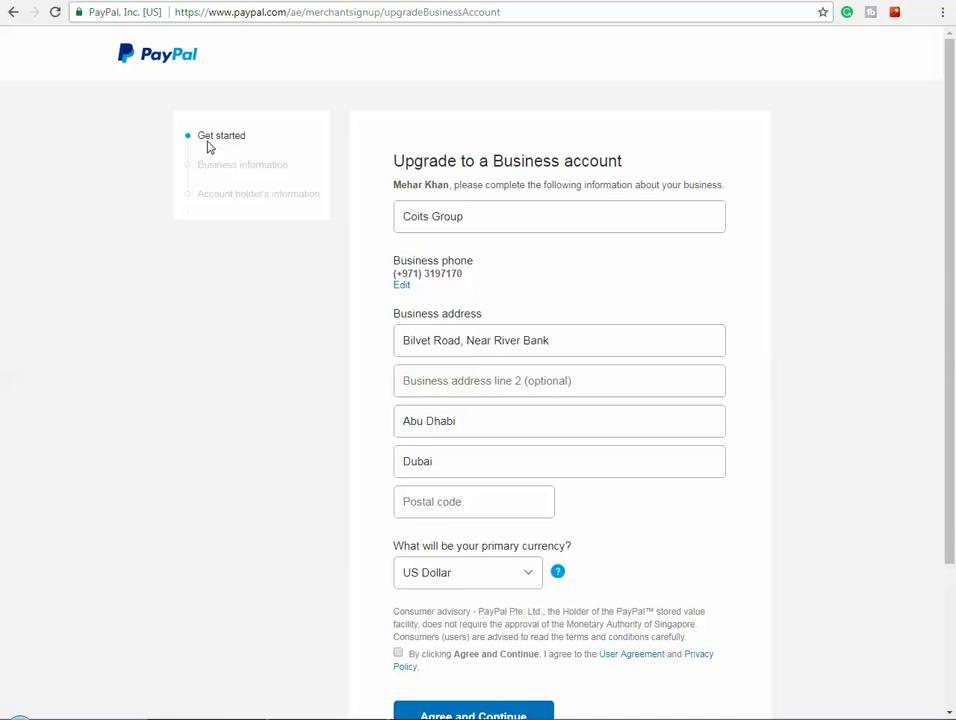
scroll(508, 359, down, 2)
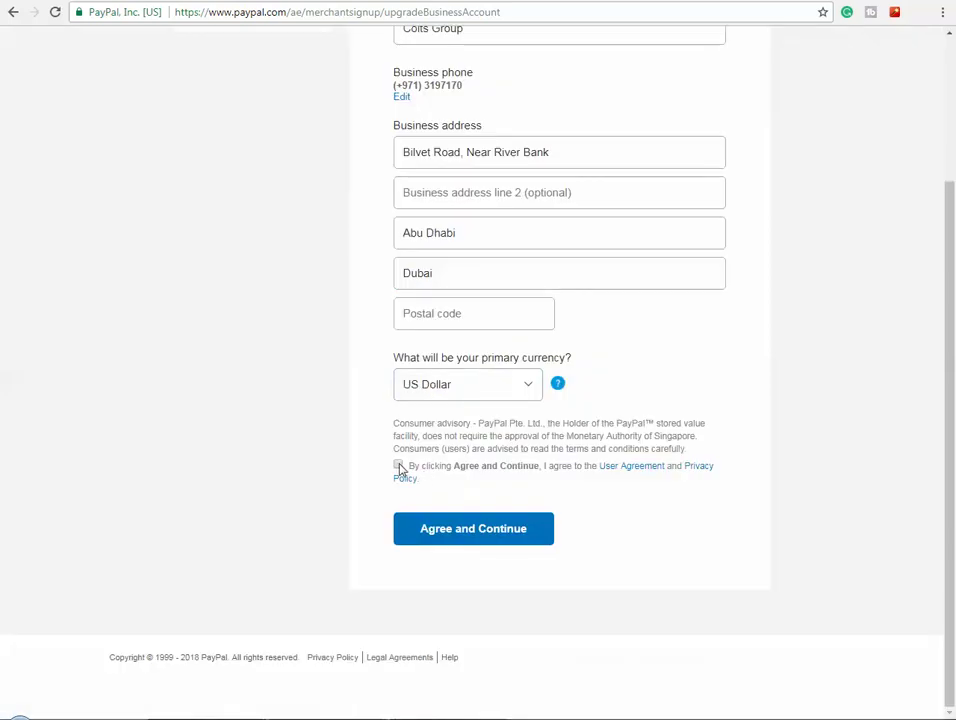
click(399, 466)
click(465, 315)
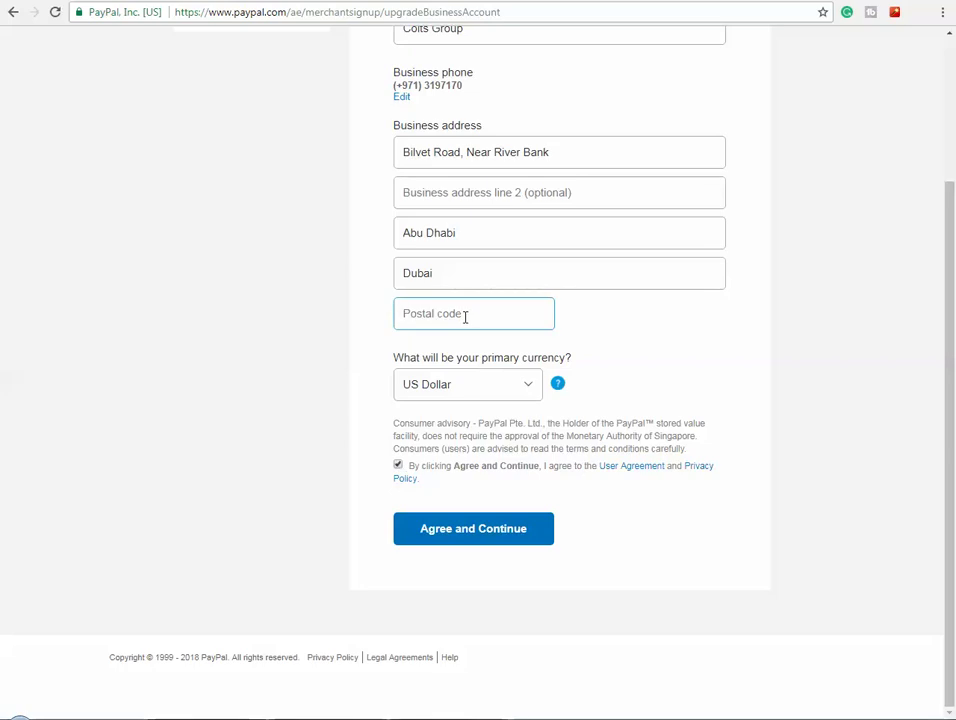
click(484, 533)
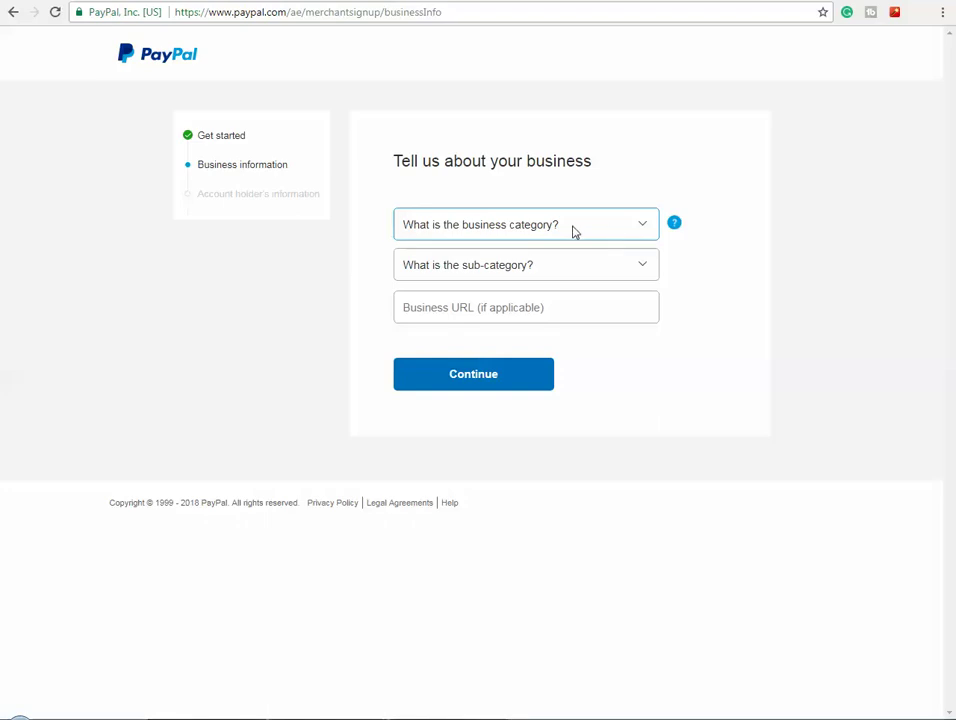
- Set category Education with sub-category Business and secretarial schools, then continue
click(574, 230)
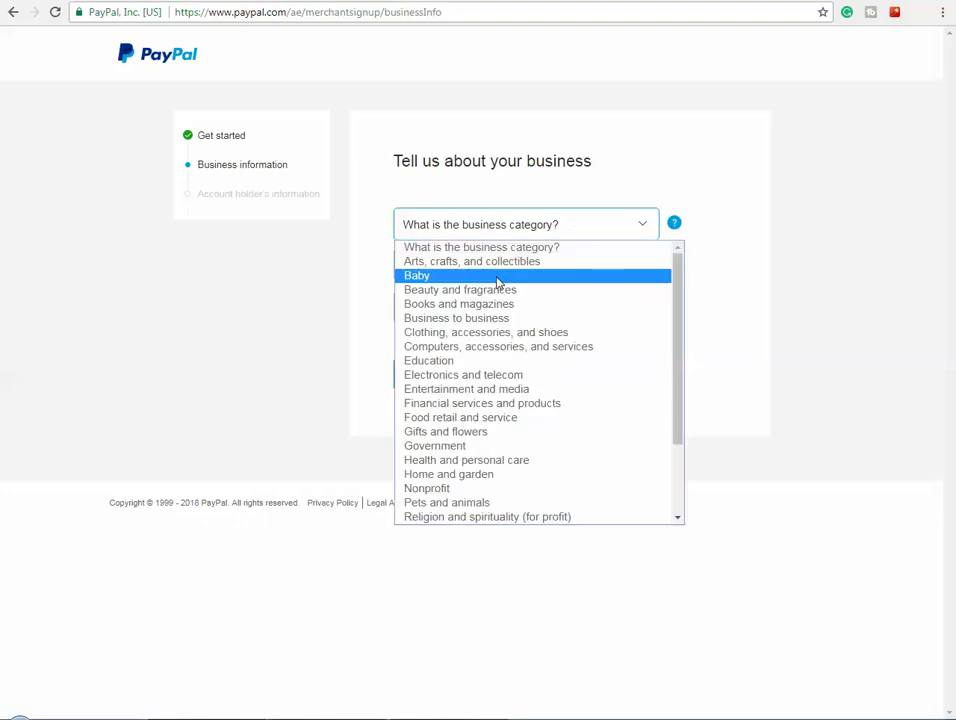
click(466, 360)
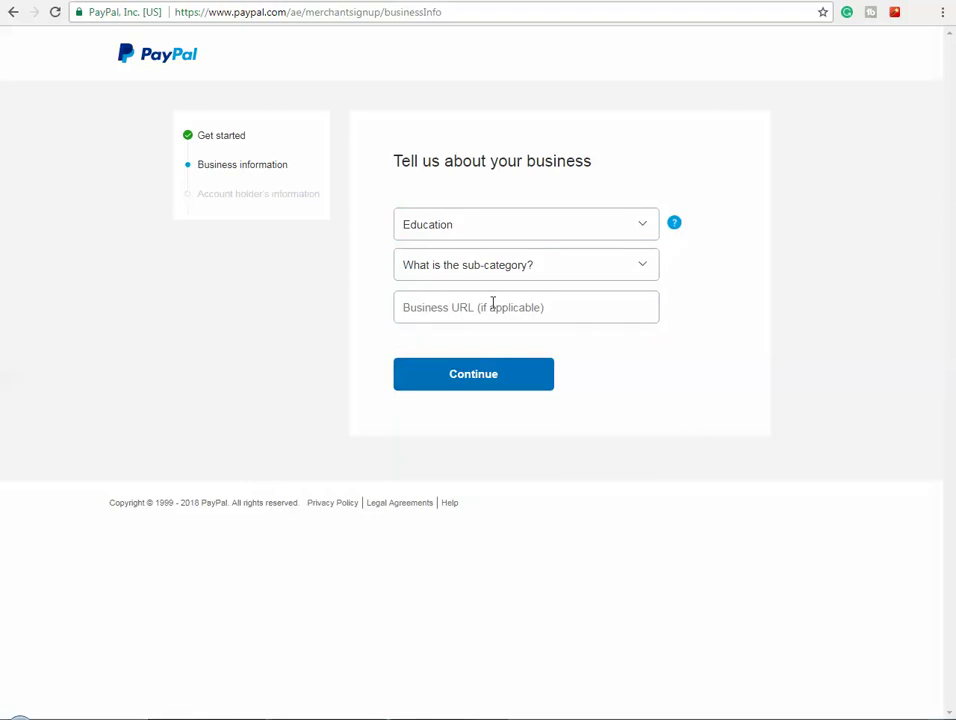
click(586, 268)
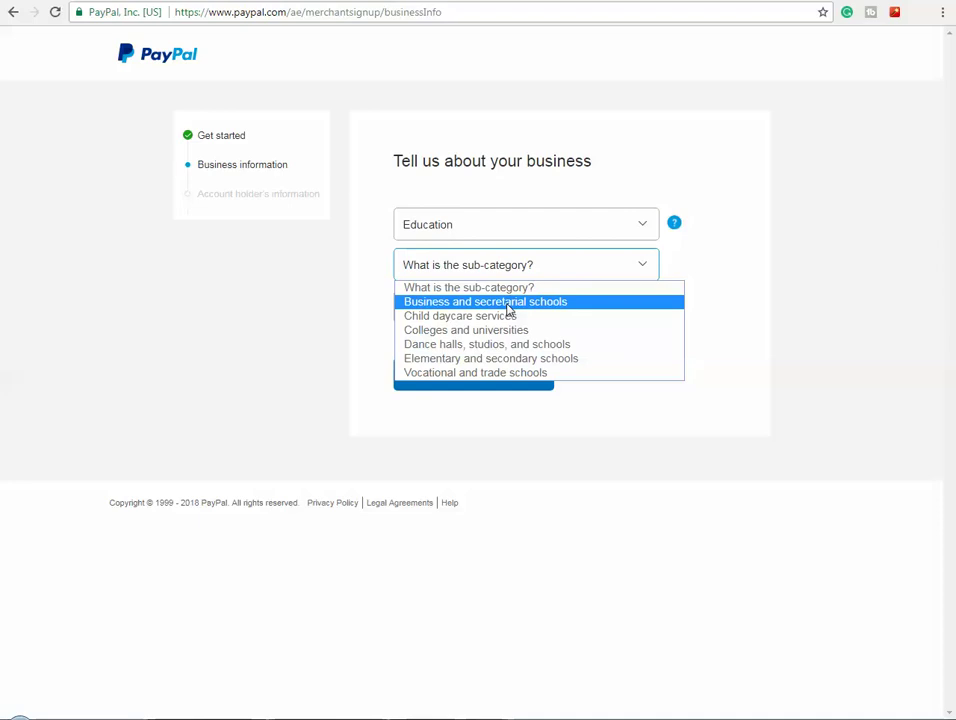
click(507, 304)
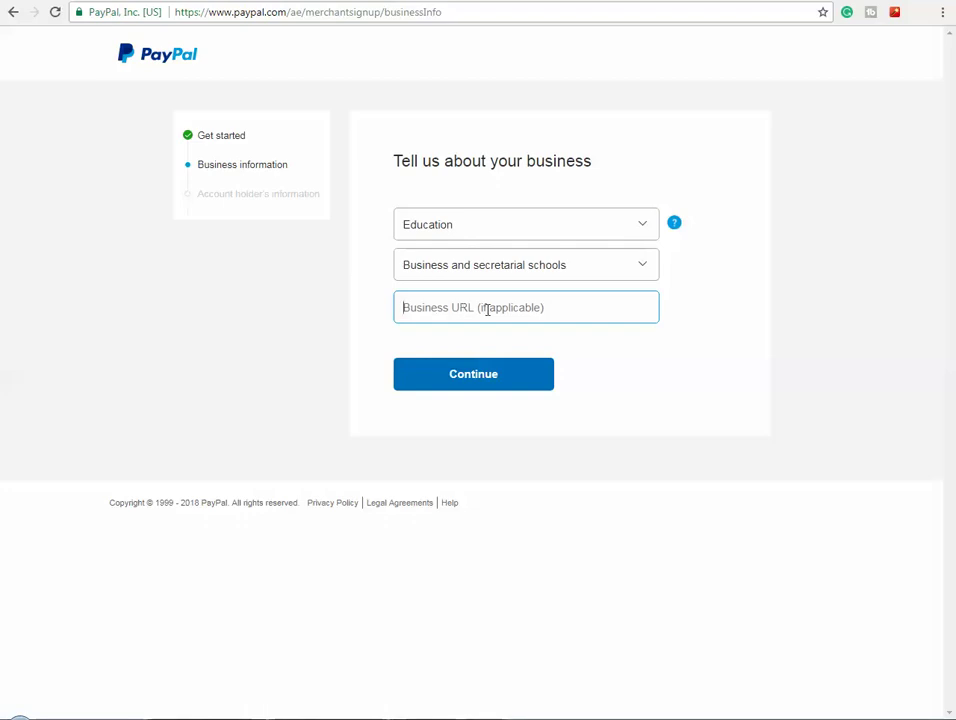
click(494, 374)
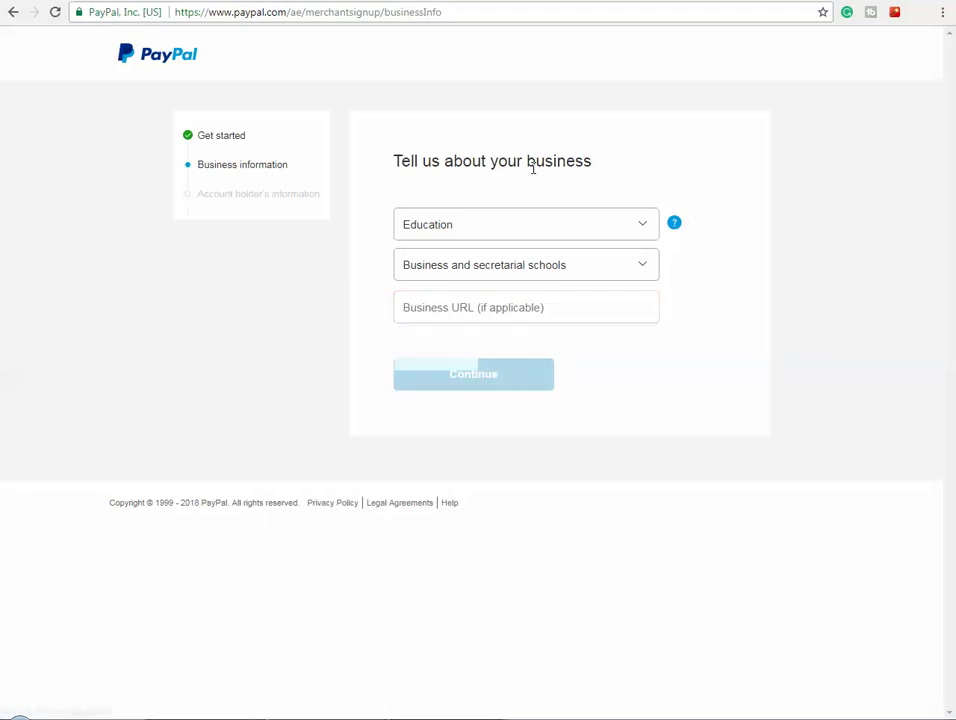
- Keep United Arab Emirates as nationality and choose National ID as the identity document
click(505, 316)
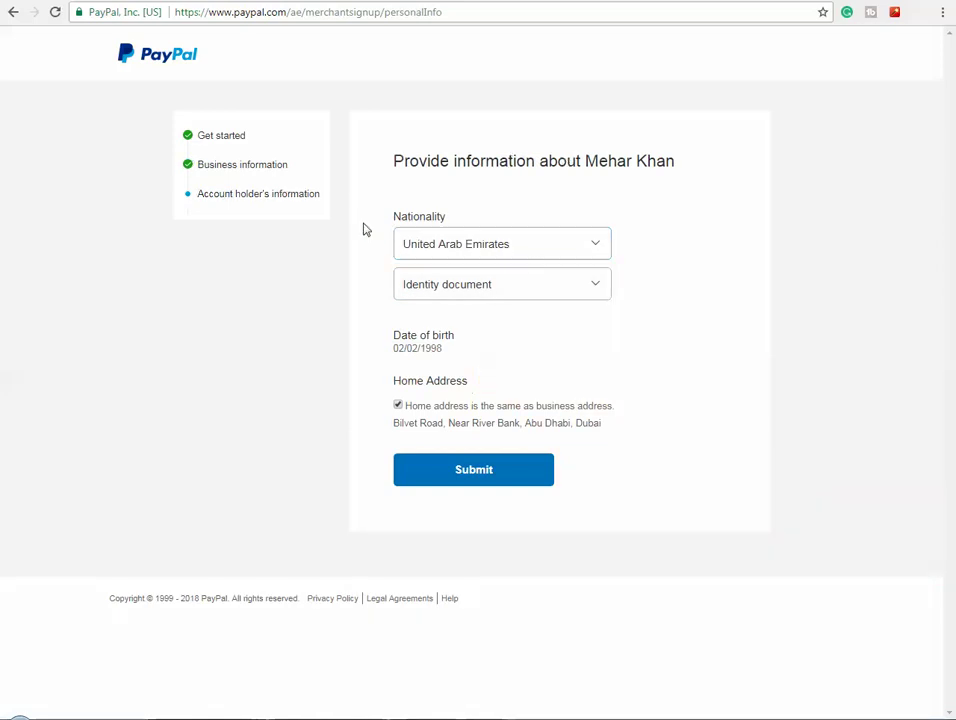
click(537, 248)
click(537, 248)
click(507, 280)
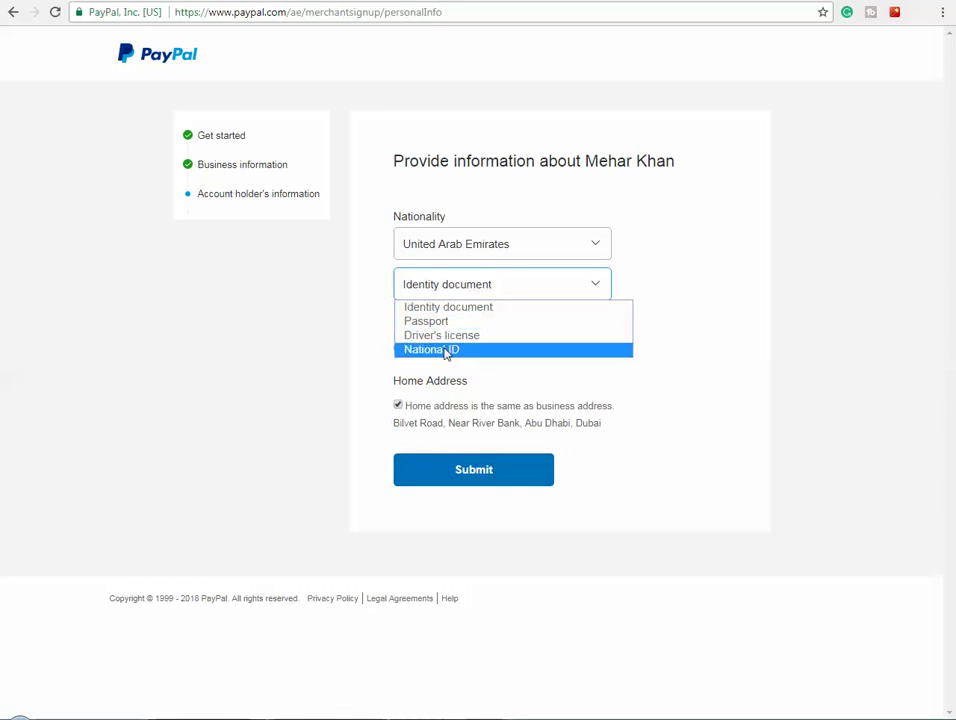
click(442, 348)
- Paste the saved national ID number into a blank Notepad note
click(442, 326)
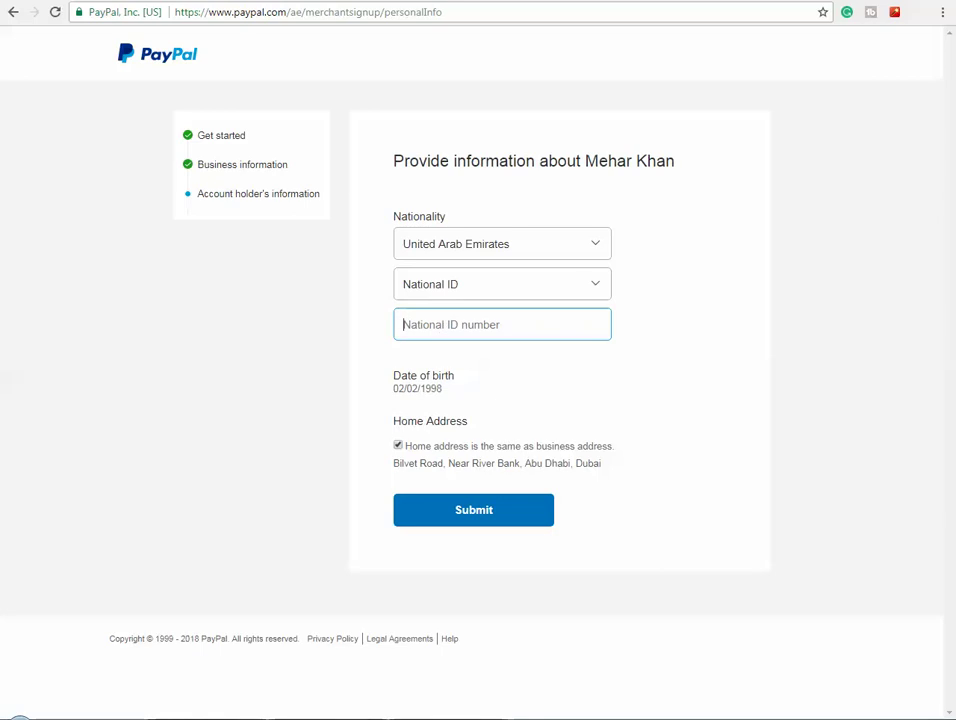
key(alt+Tab)
- Copy the ID number from Notepad into PayPal's National ID number field and submit
drag(152, 250, 43, 258)
right_click(62, 252)
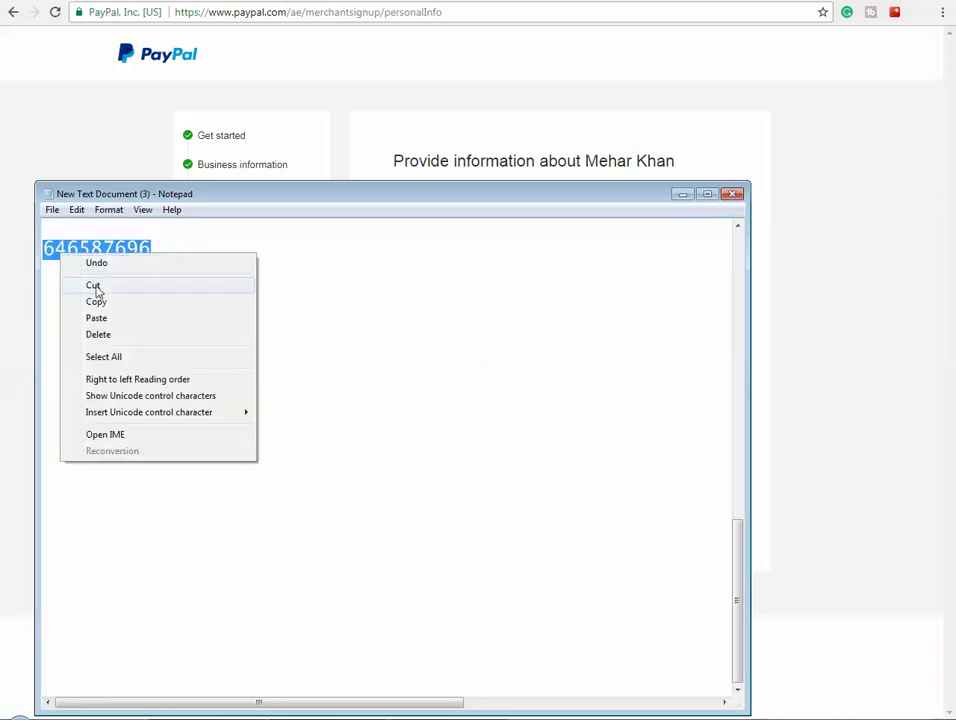
click(100, 302)
click(681, 194)
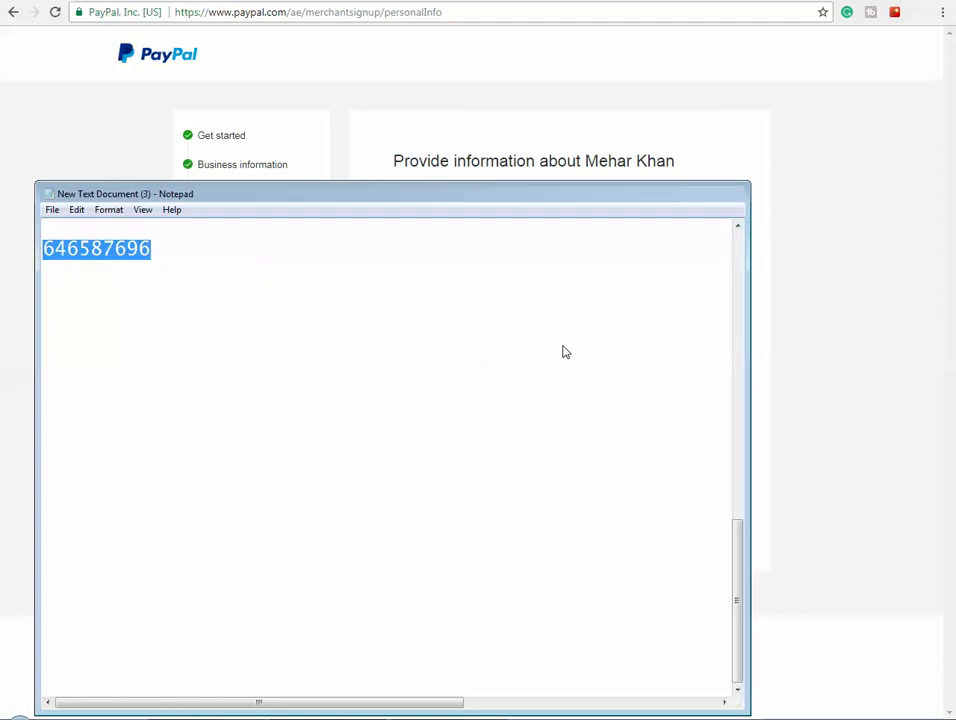
click(457, 328)
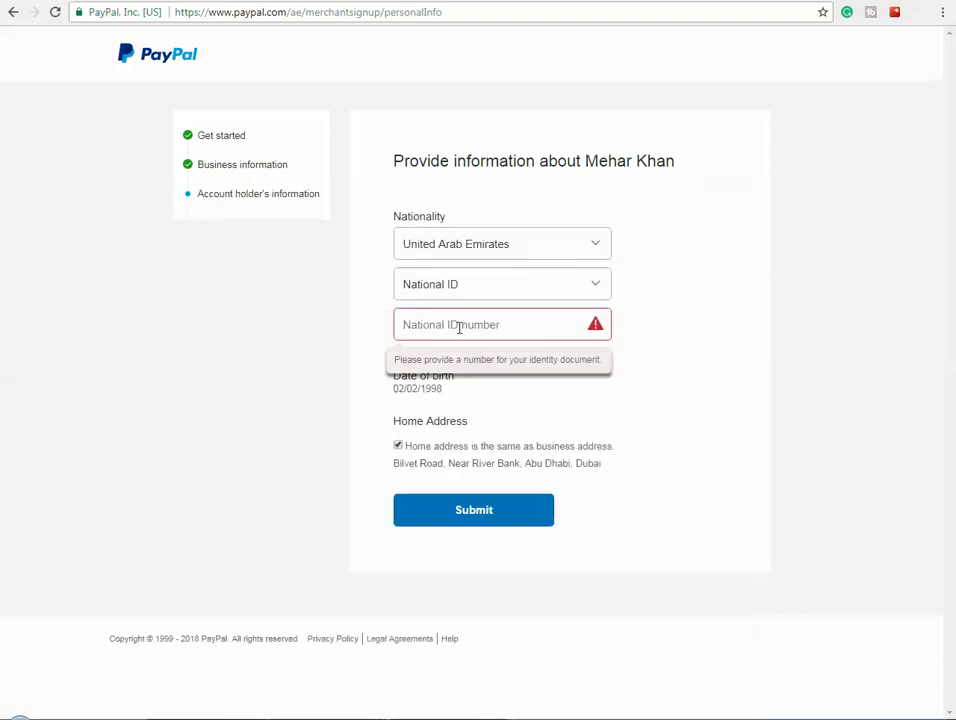
key(ctrl+v)
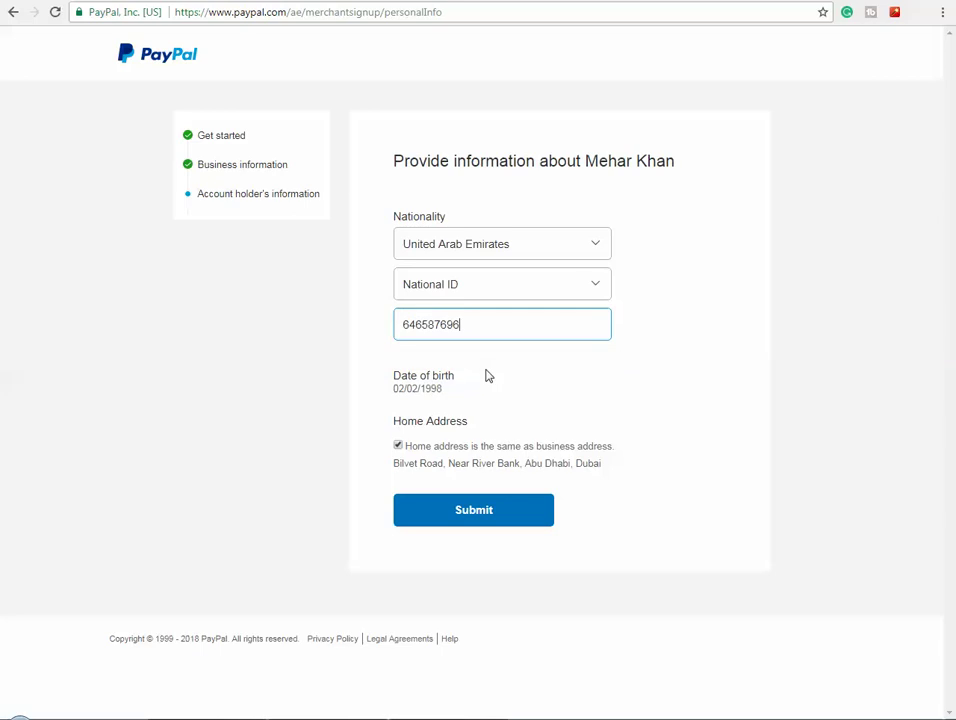
click(511, 512)
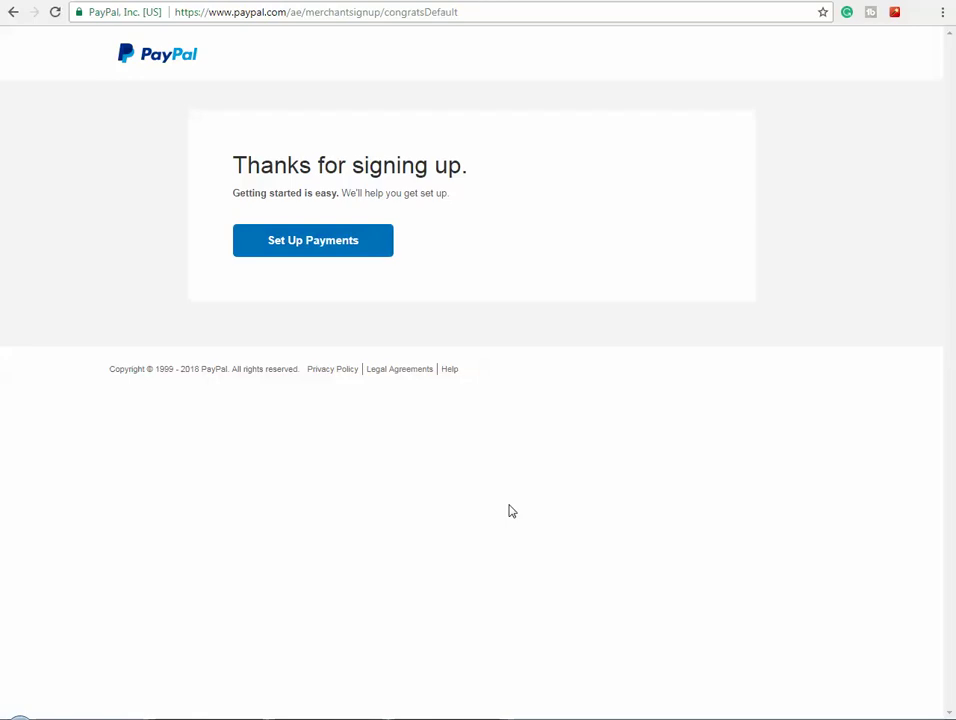
- Start Set Up Payments and show the Account setup checklist
click(330, 246)
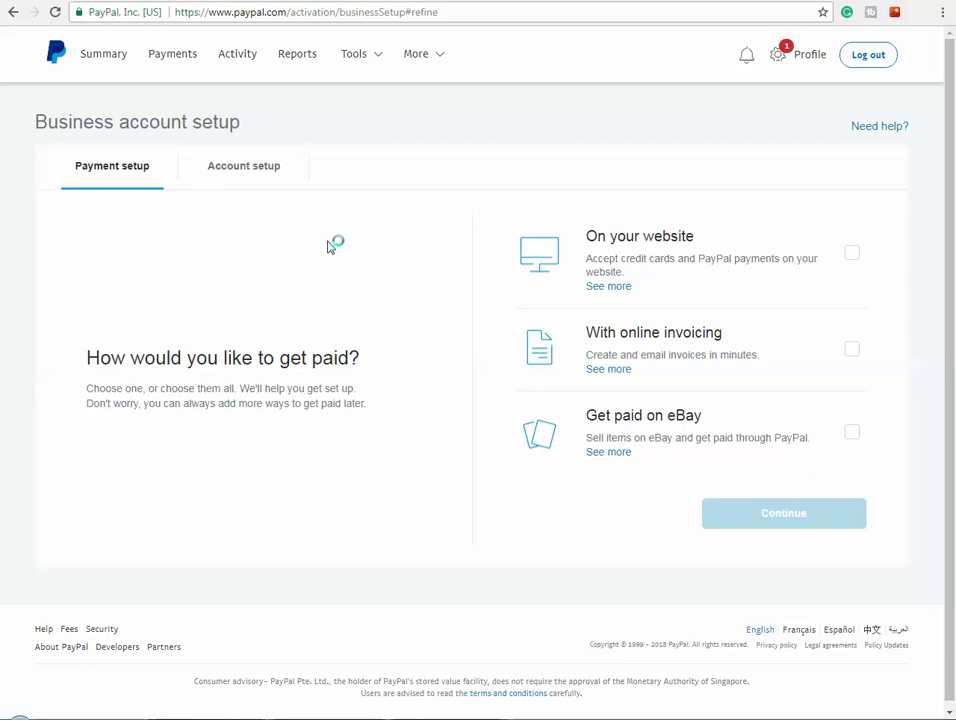
click(254, 178)
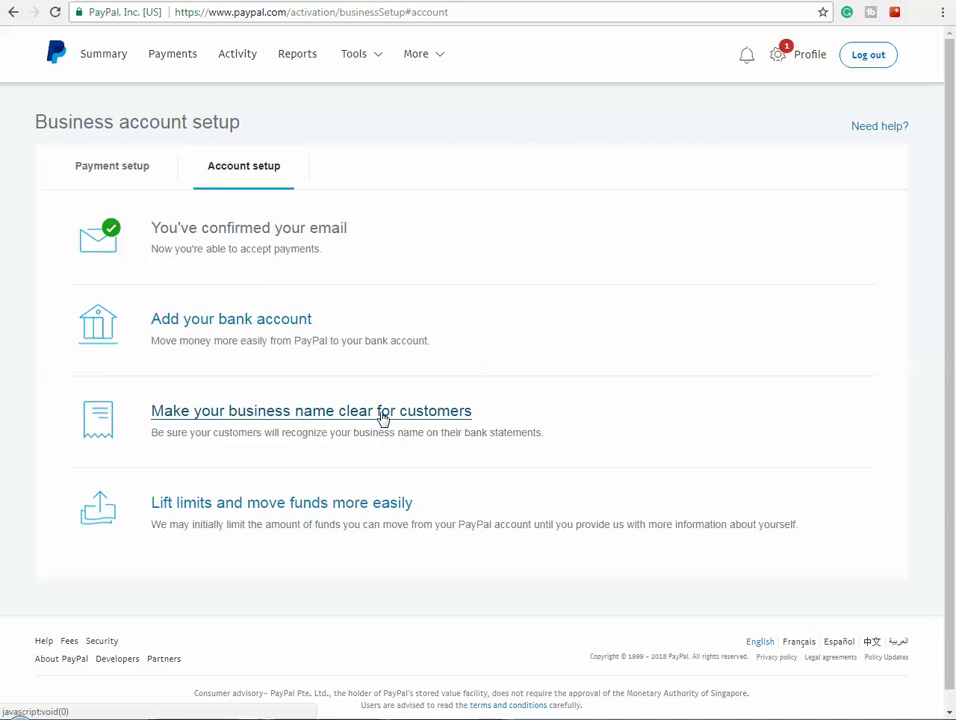
- Open 'Make your business name clear for customers' and confirm COITS GROUP
click(383, 413)
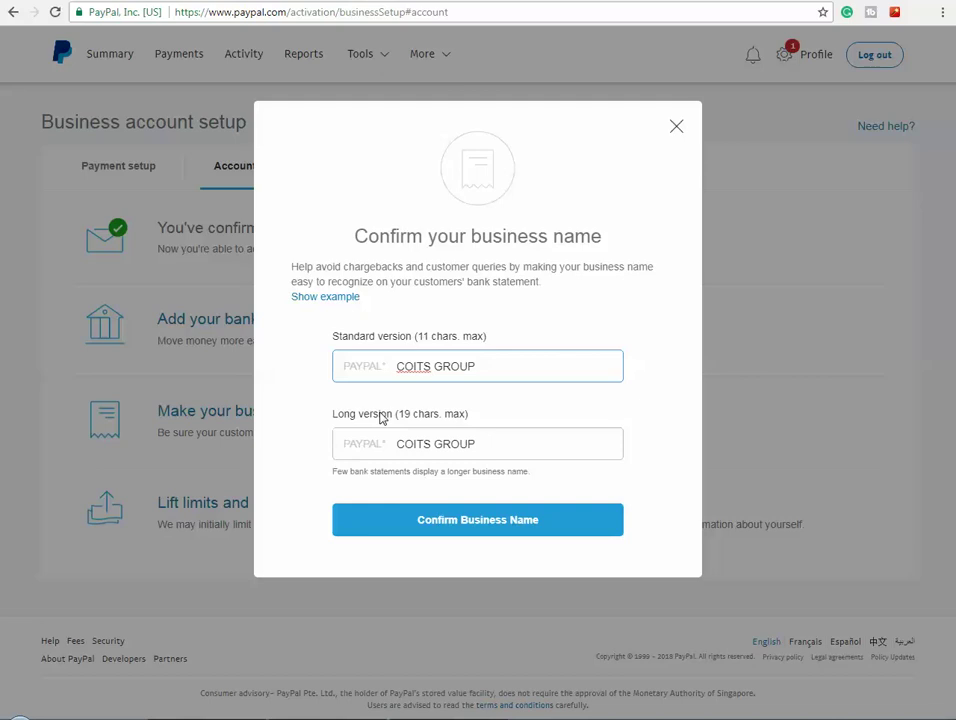
click(523, 519)
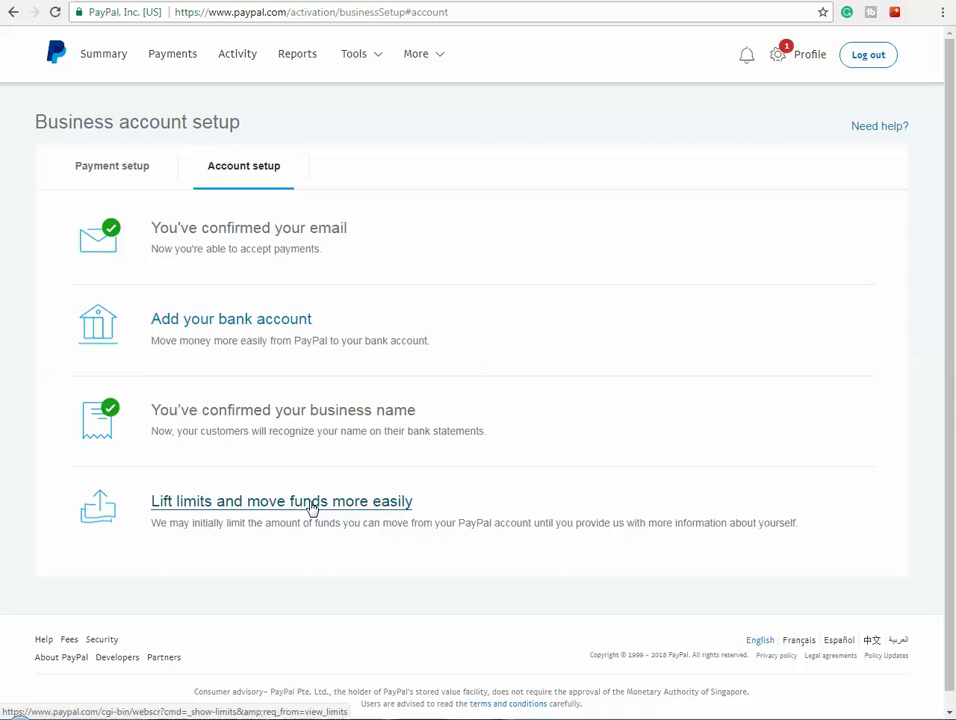
click(312, 508)
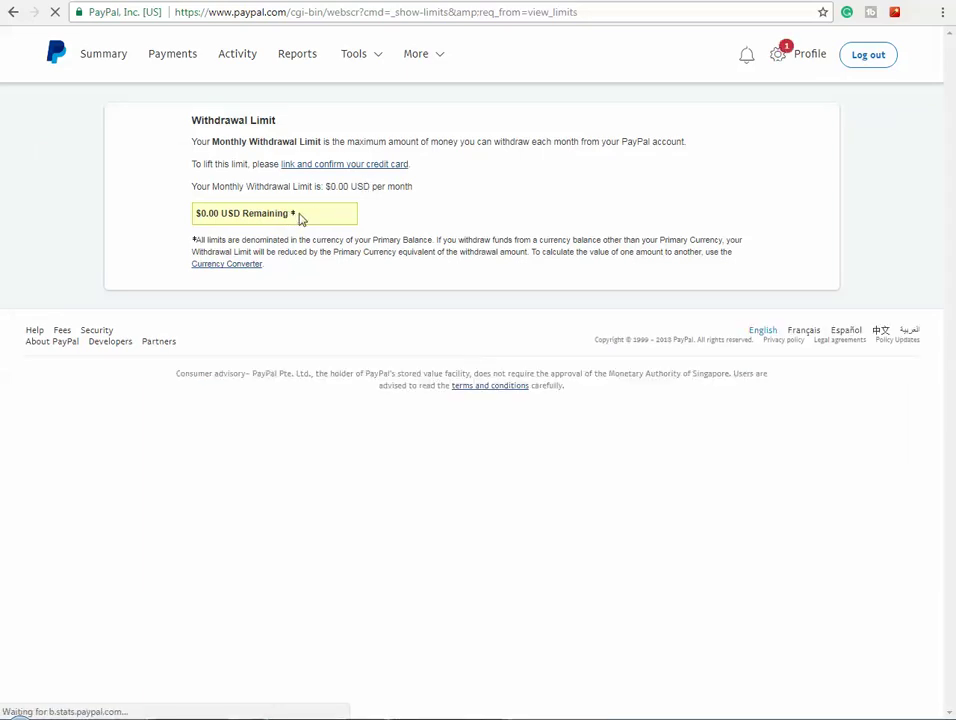
mouse_move(300, 218)
mouse_down()
mouse_move(194, 233)
mouse_move(283, 218)
mouse_up()
click(338, 168)
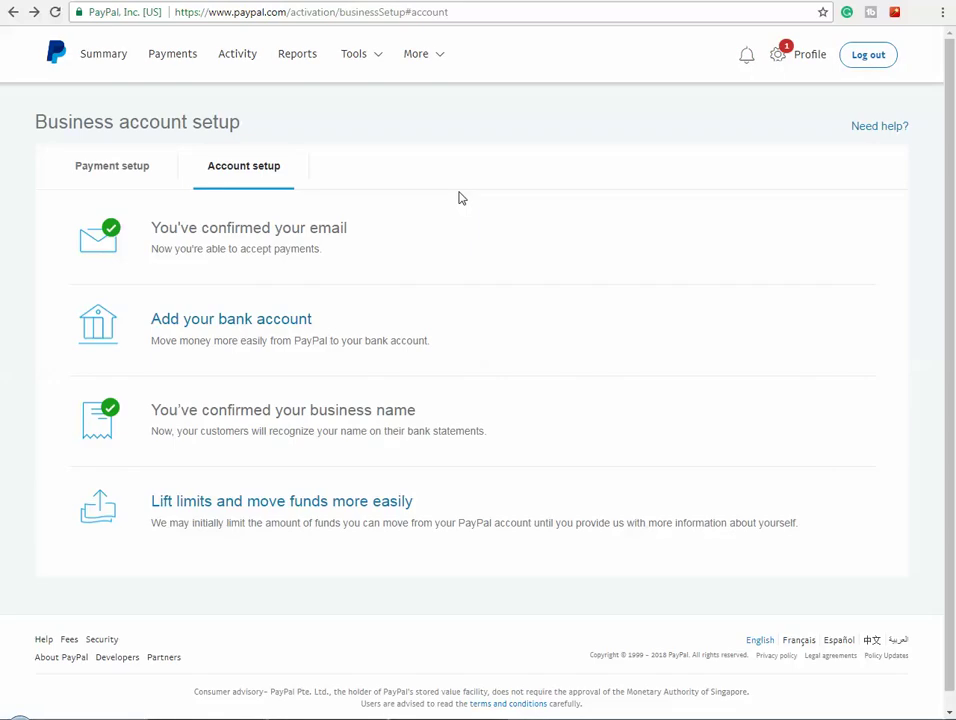
- From the Summary dashboard, open Profile and settings to view My business info for Coits Group
click(102, 55)
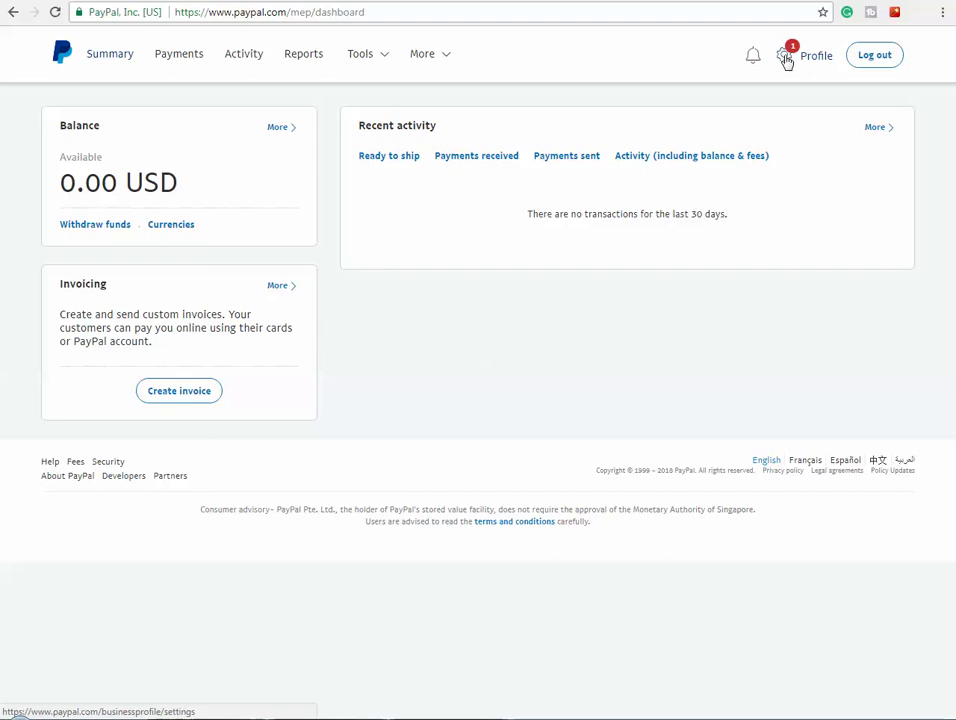
click(785, 60)
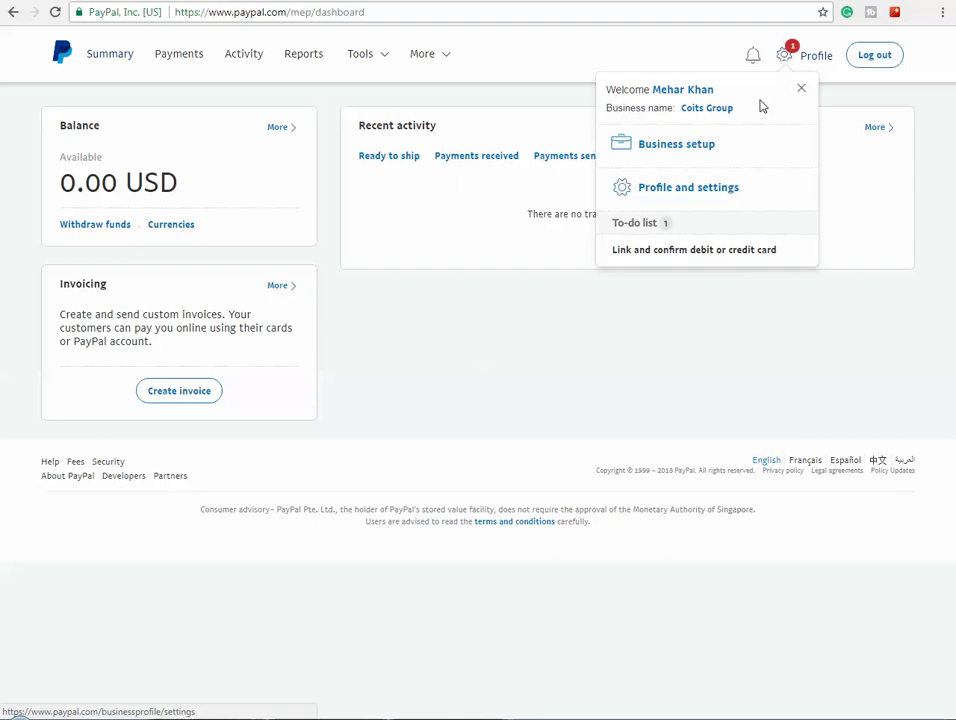
click(700, 190)
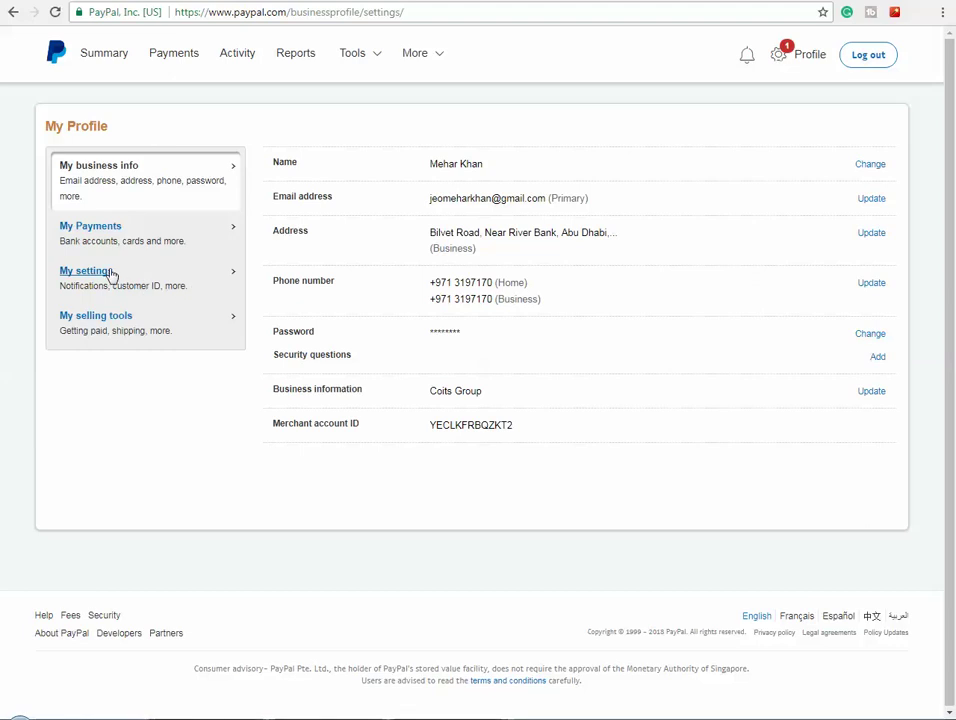
click(112, 274)
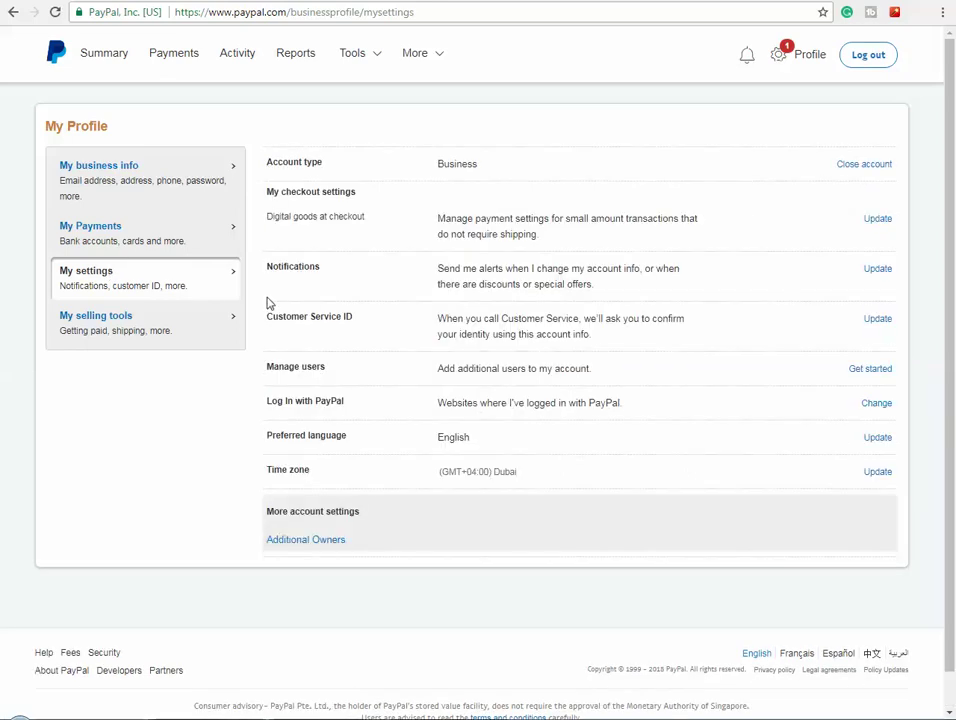
drag(62, 167, 145, 177)
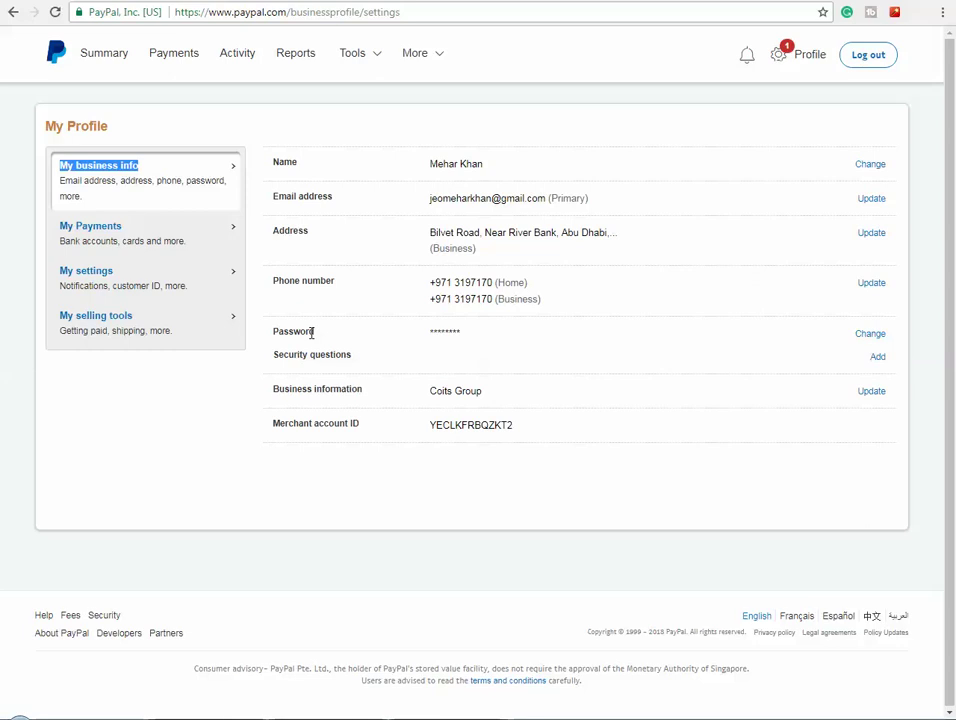
click(869, 336)
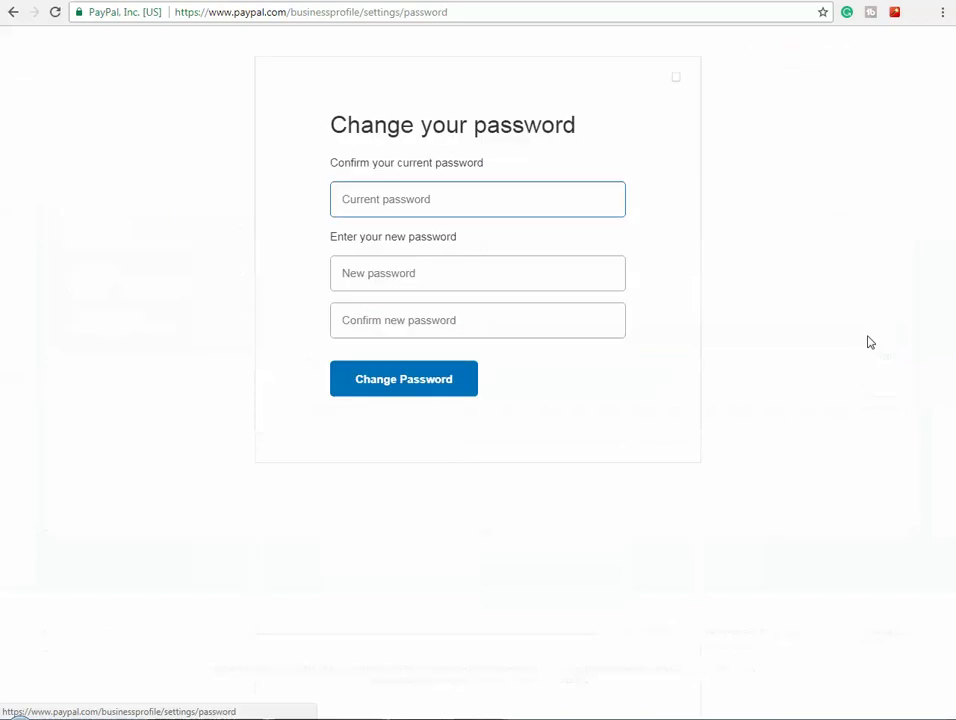
click(373, 271)
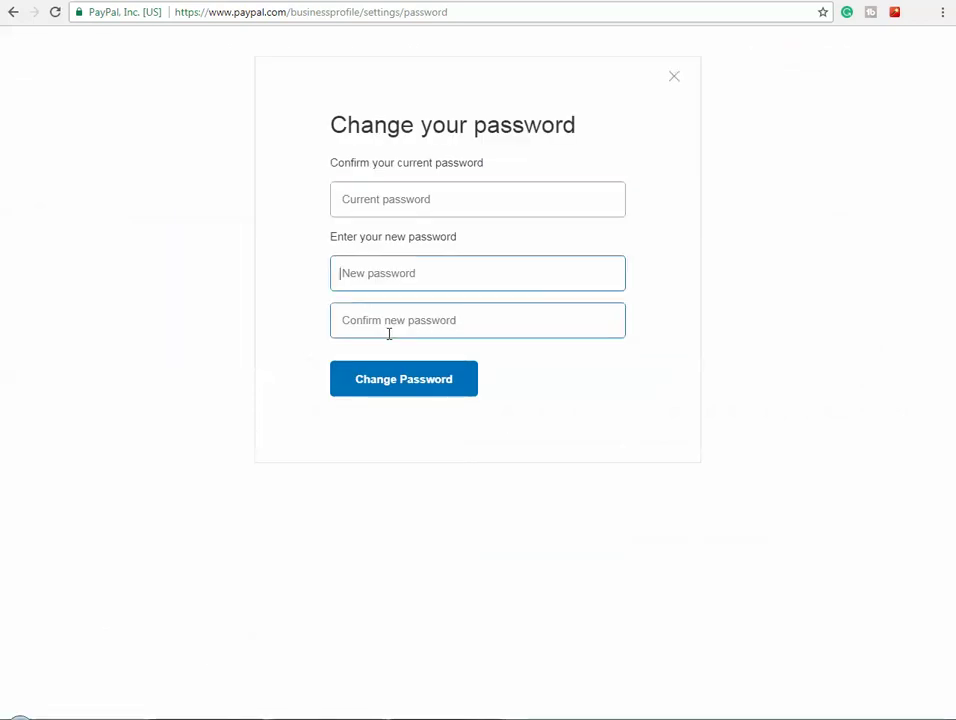
click(676, 80)
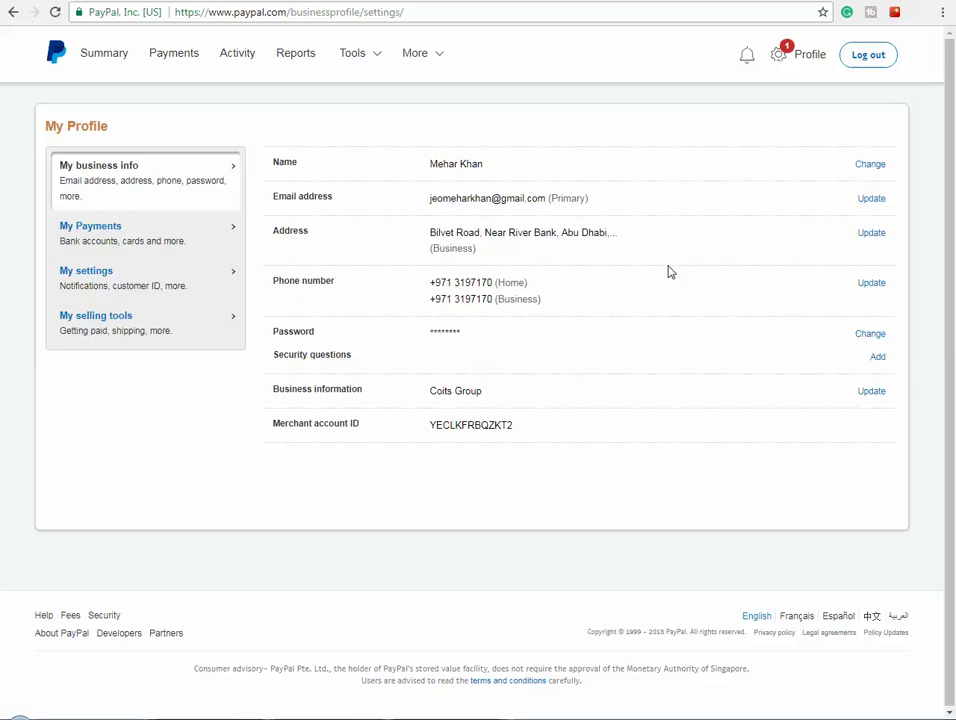
- Log out of the business account and open the personal account's Settings, then Security
click(868, 56)
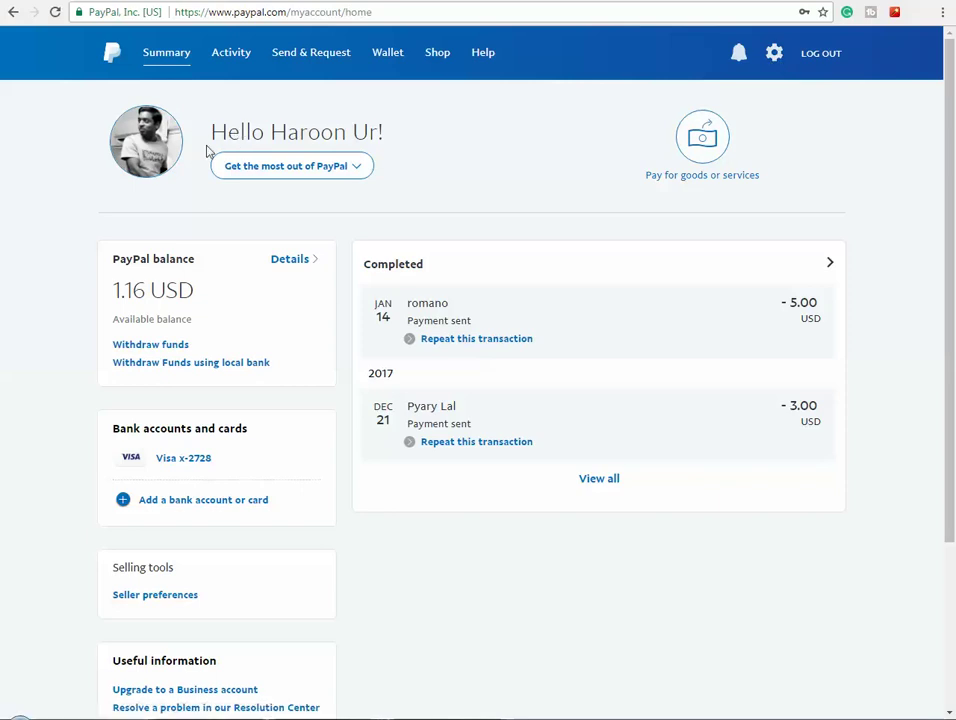
click(775, 55)
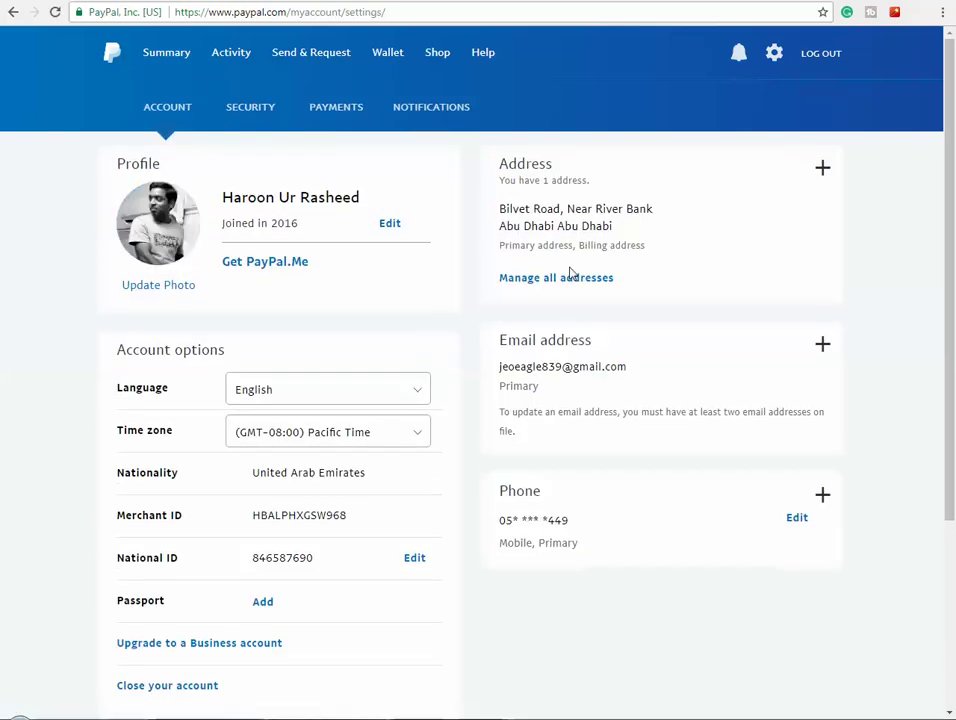
click(243, 107)
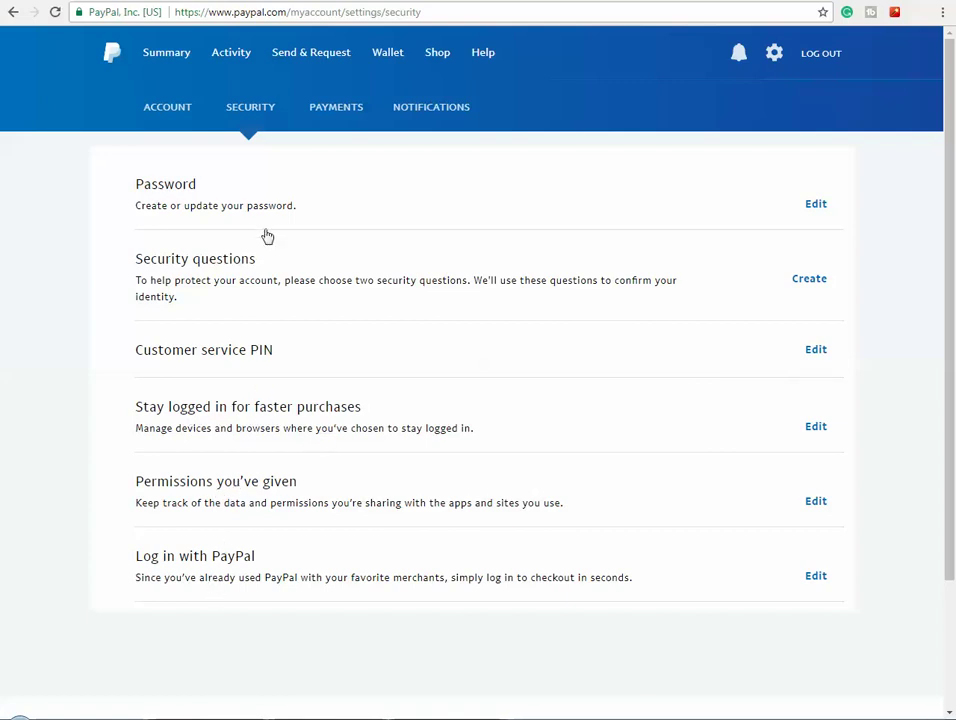
- Browse Payments, Notifications and Account settings, return to Summary, then open the Coits 4U YouTube channel
click(336, 113)
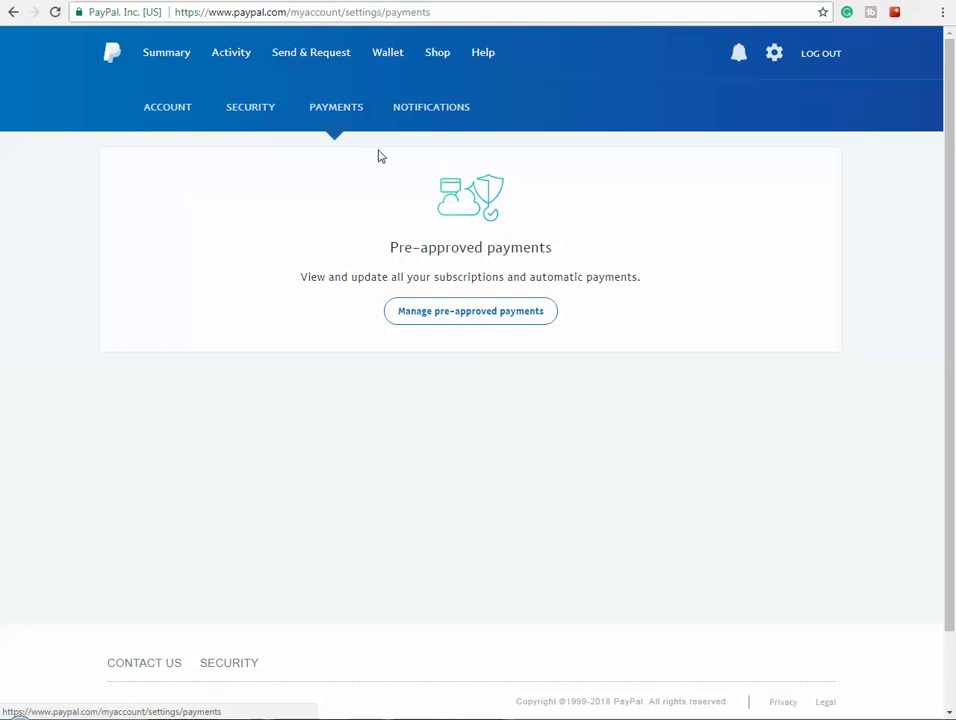
click(427, 110)
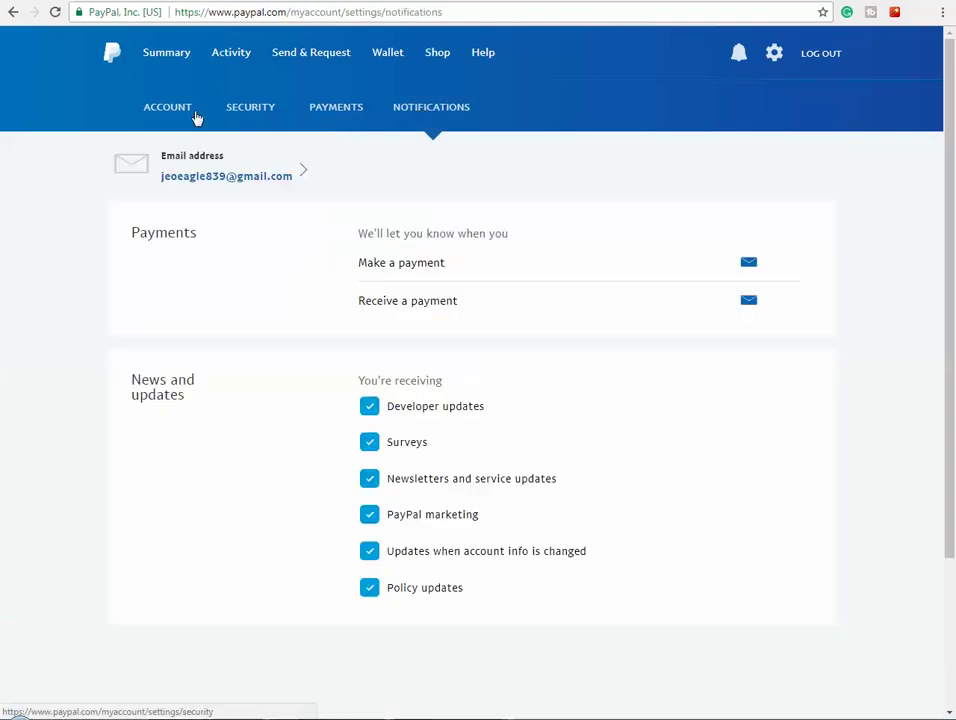
click(176, 118)
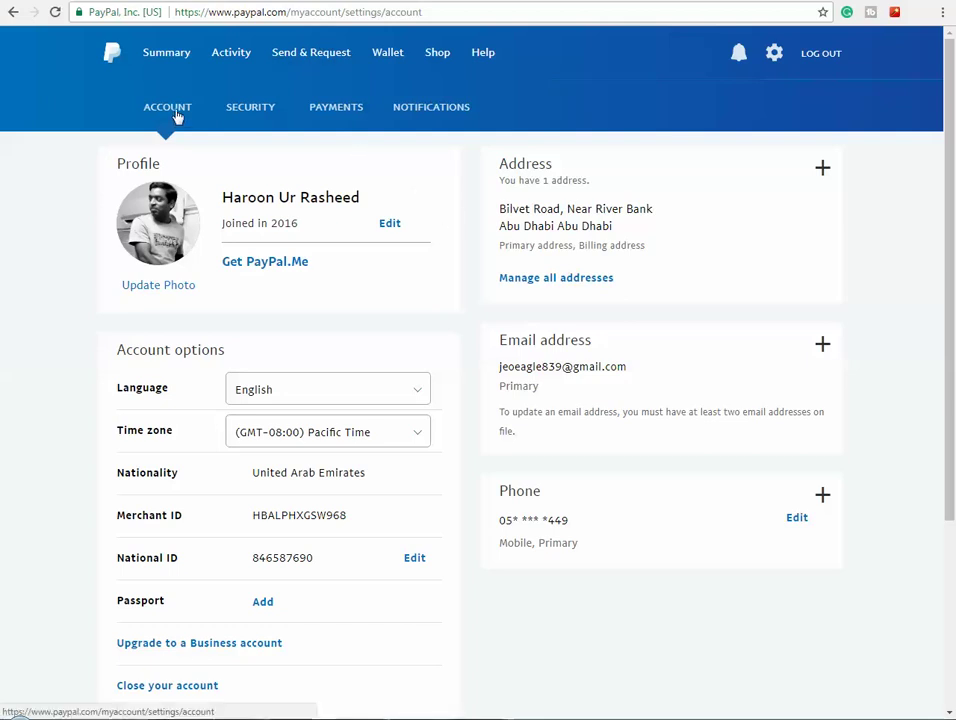
click(171, 53)
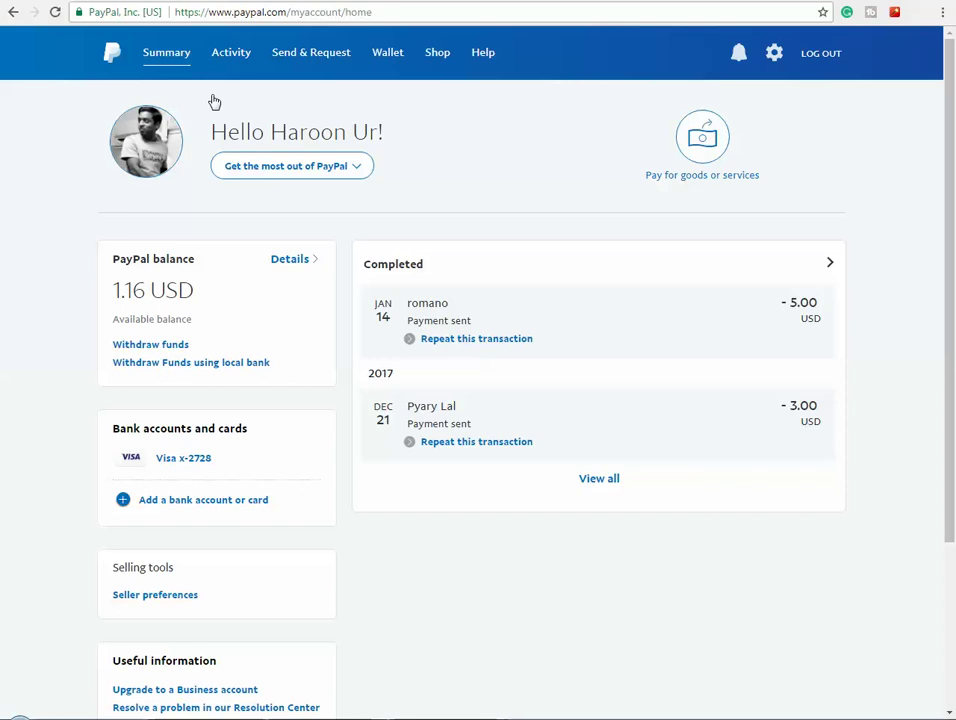
click(110, 3)
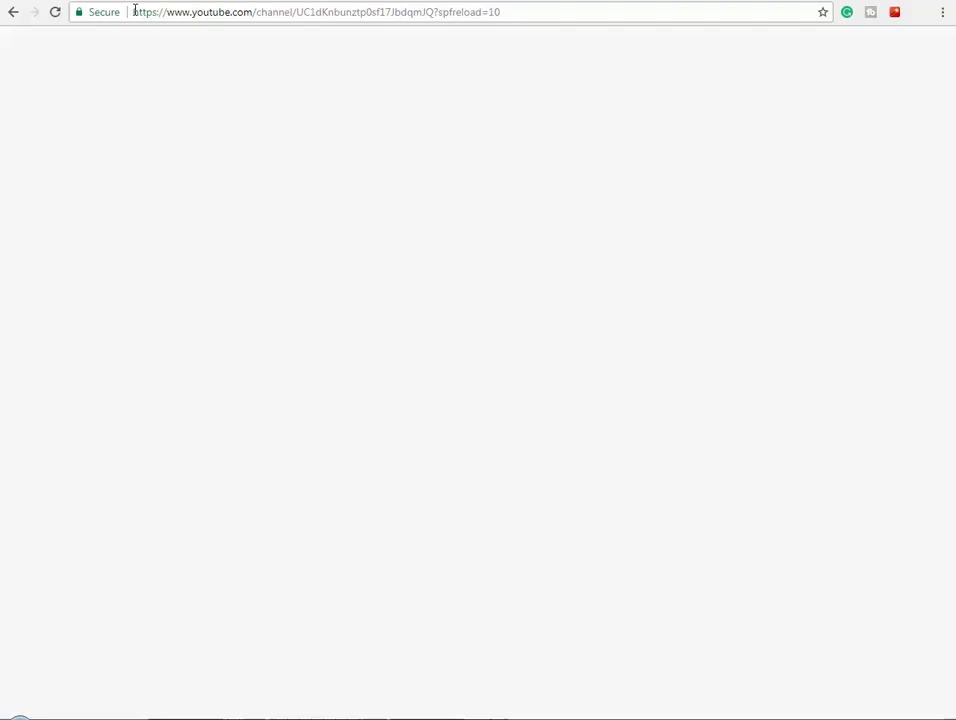